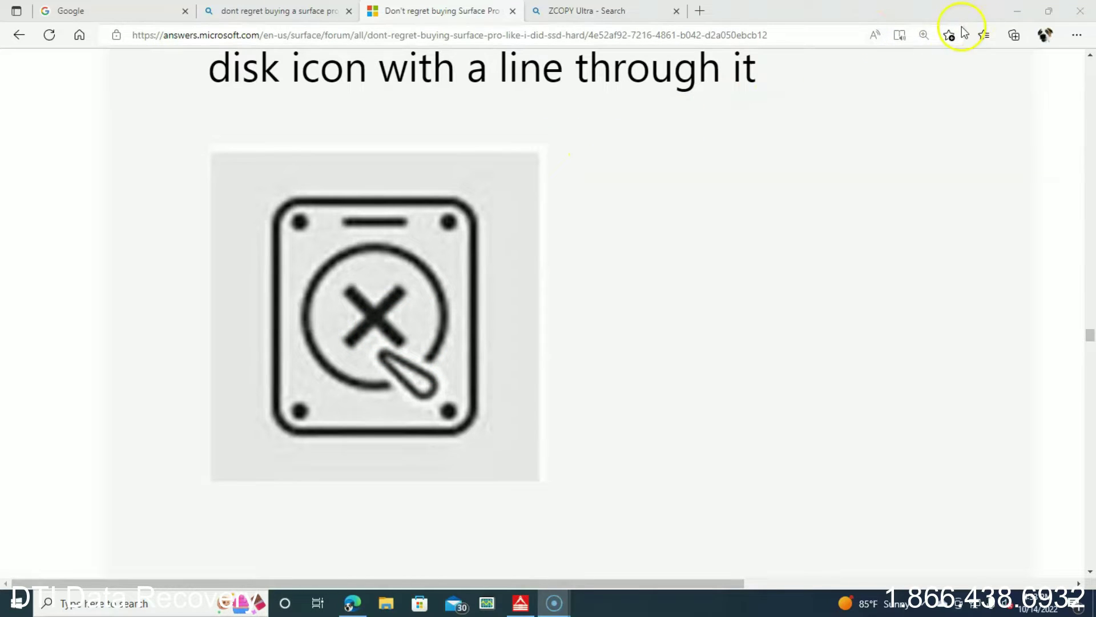
# Step: Switch to PC-3000 UDMA-E, inspect the start of the sector map, and open the task's folder tree
pyautogui.click(1013, 10)
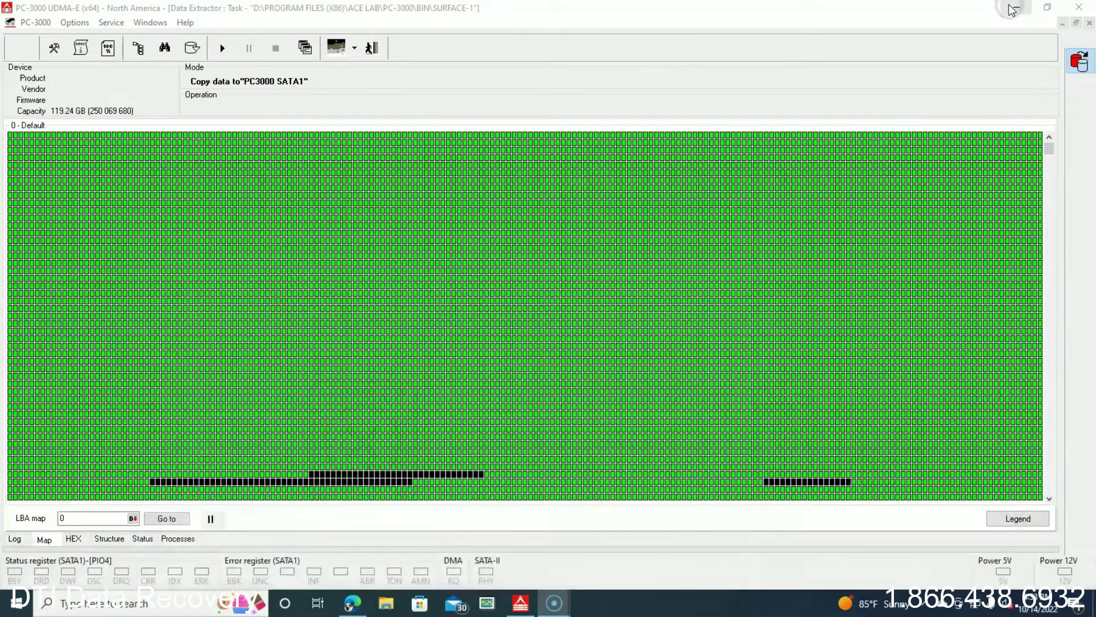
pyautogui.click(1049, 149)
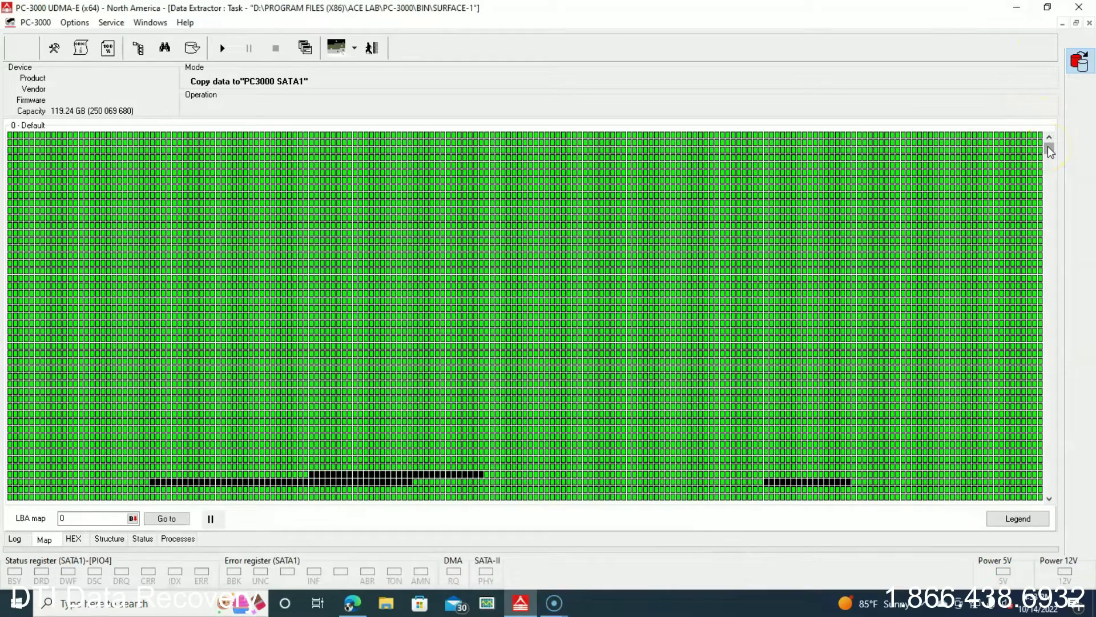
pyautogui.moveTo(1049, 151)
pyautogui.mouseDown()
pyautogui.moveTo(1052, 164)
pyautogui.moveTo(1051, 145)
pyautogui.mouseUp()
pyautogui.click(140, 49)
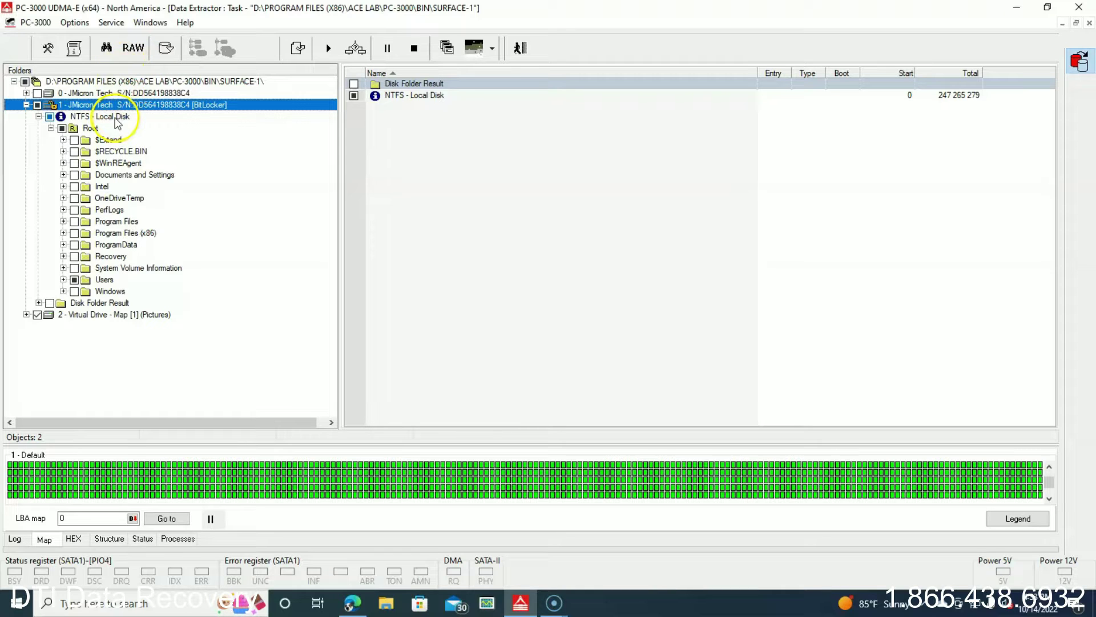
# Step: Compare the contents of the raw JMicron drive entry and the BitLocker drive entry, including its NTFS local disk
pyautogui.click(120, 93)
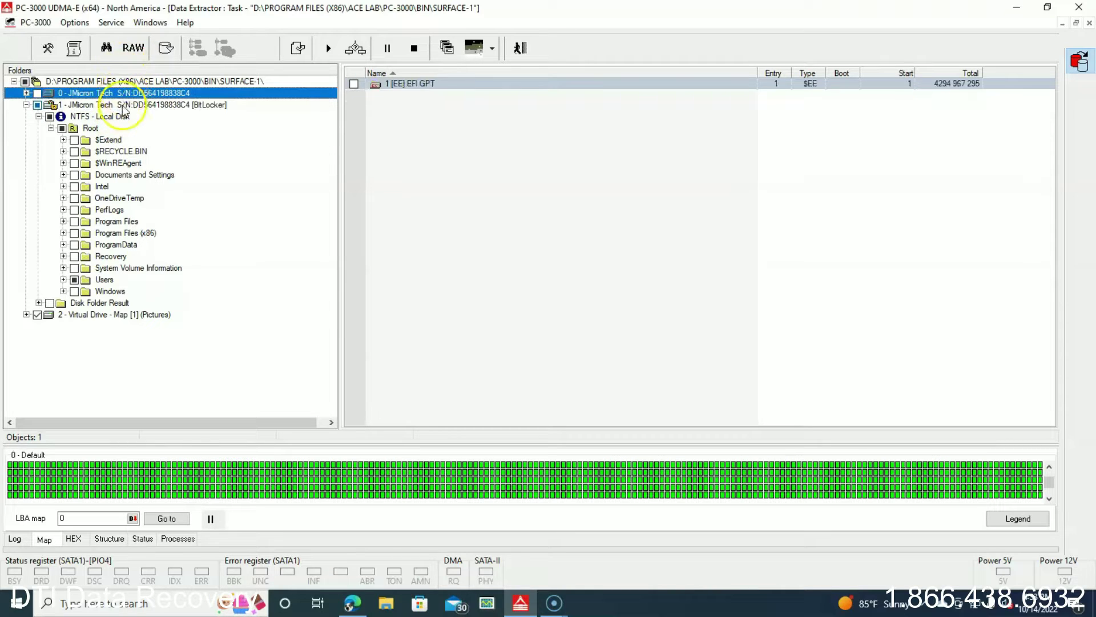
pyautogui.click(124, 105)
pyautogui.press('Up')
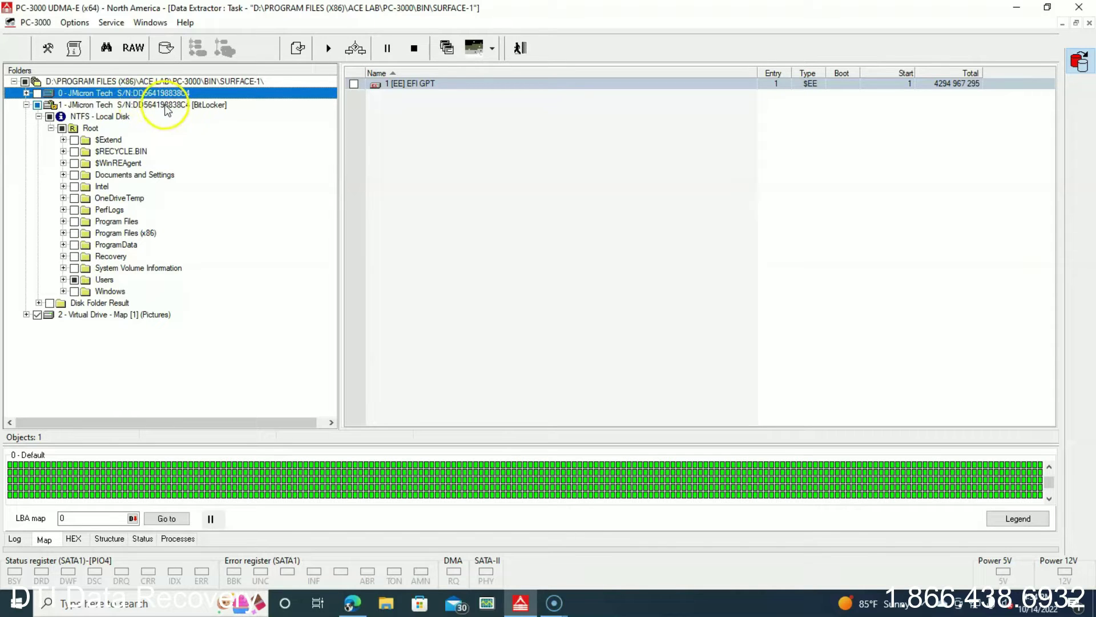
pyautogui.click(165, 107)
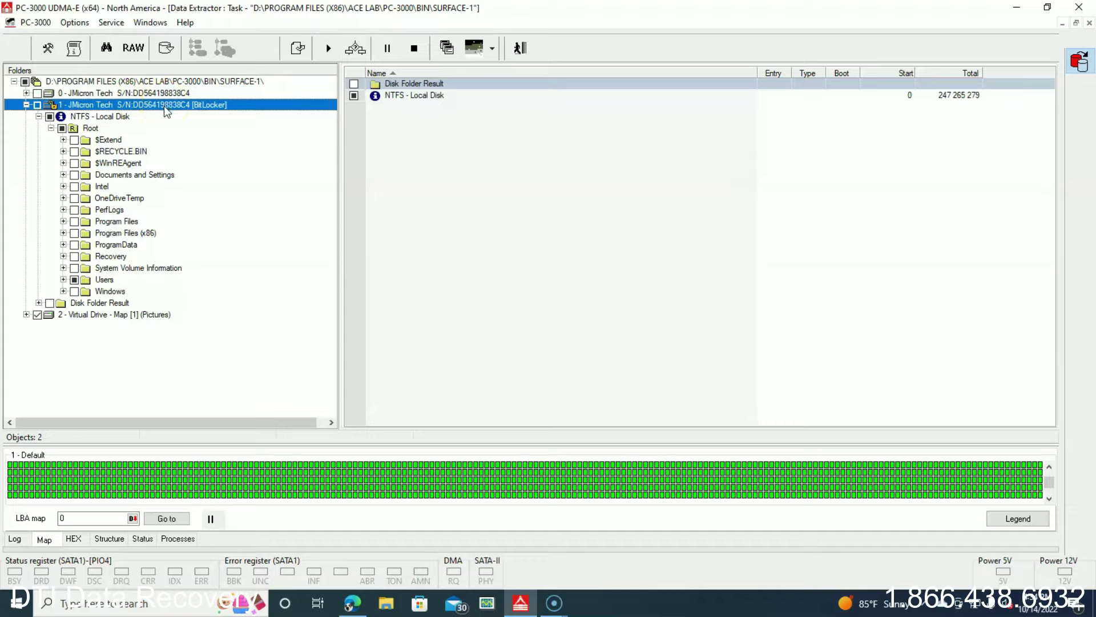
pyautogui.click(131, 109)
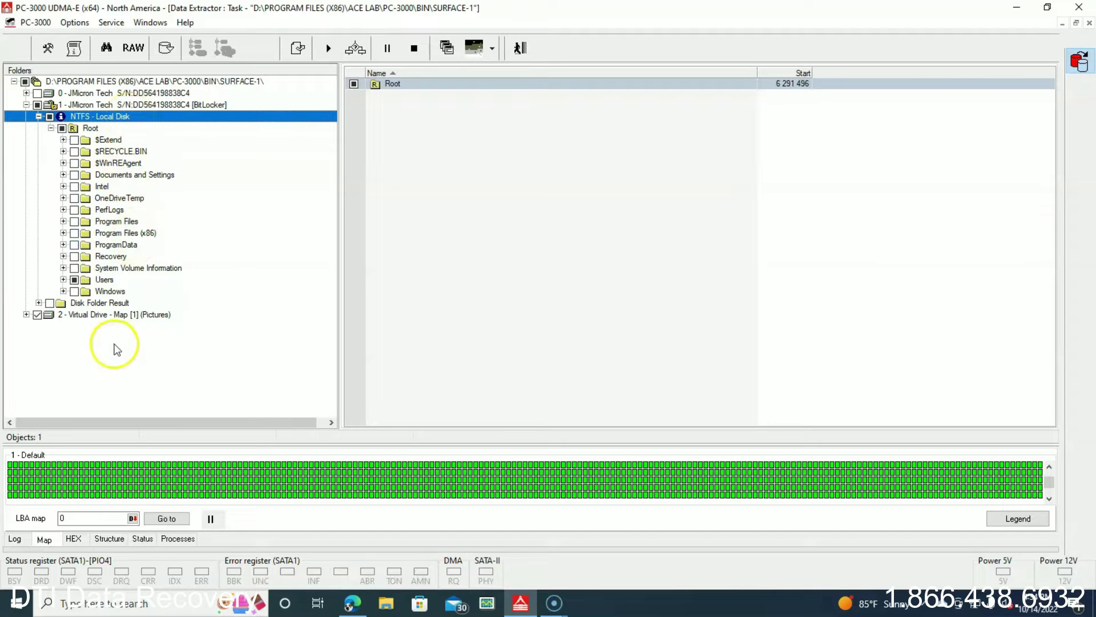
# Step: Expand Disk Folder Result down to the Root folder of the 10/11/2022 10:23:04 AM analysis's NTFS Base MFT Scan
pyautogui.click(112, 306)
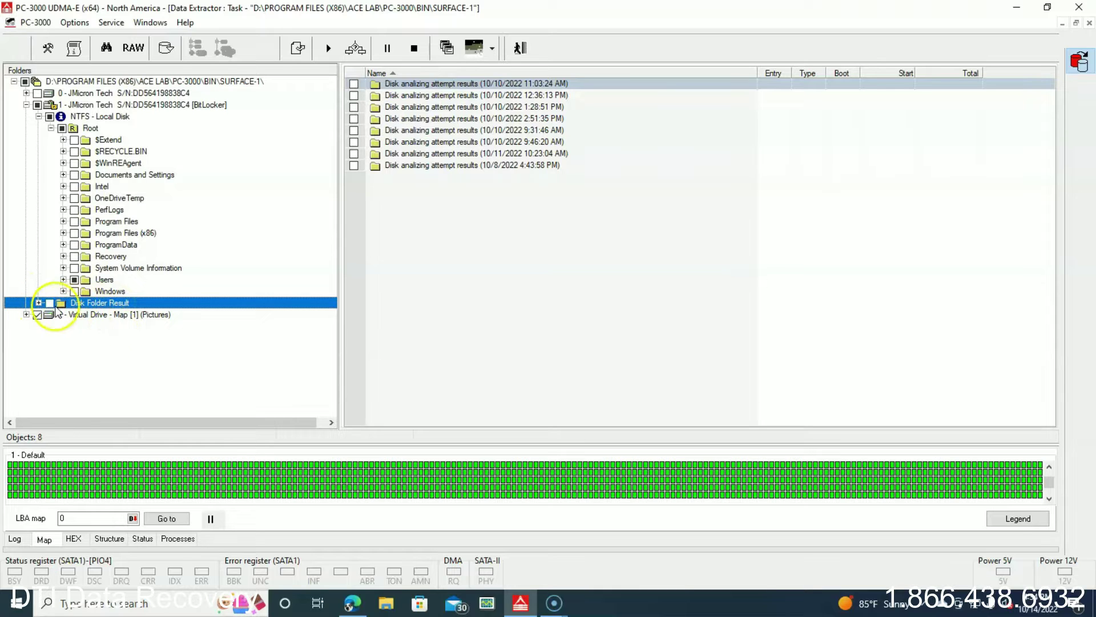
pyautogui.click(38, 302)
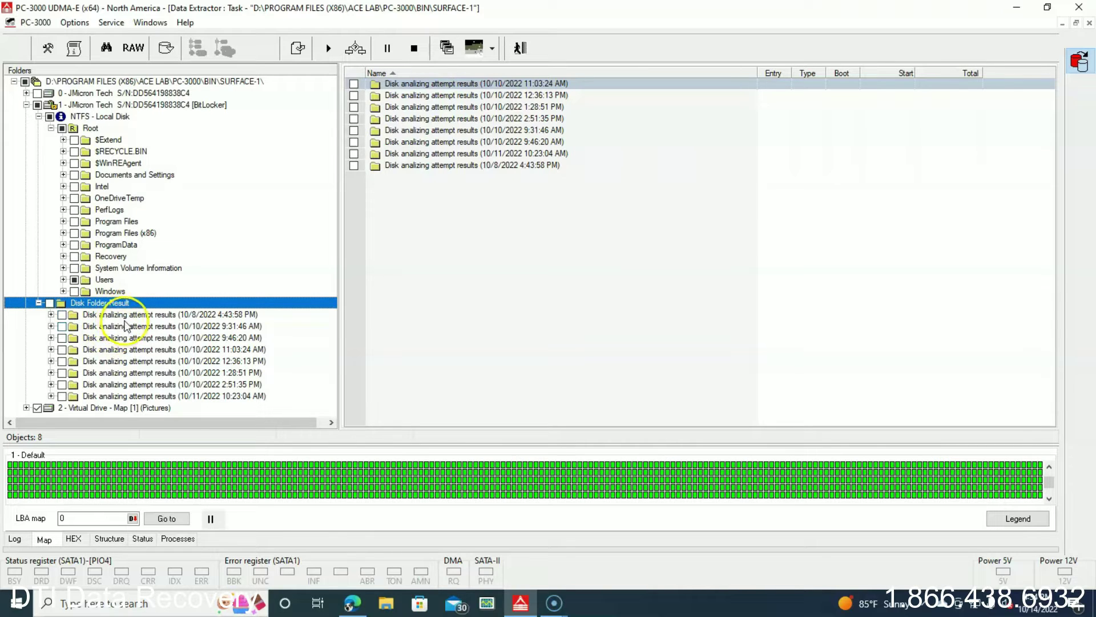
pyautogui.click(139, 395)
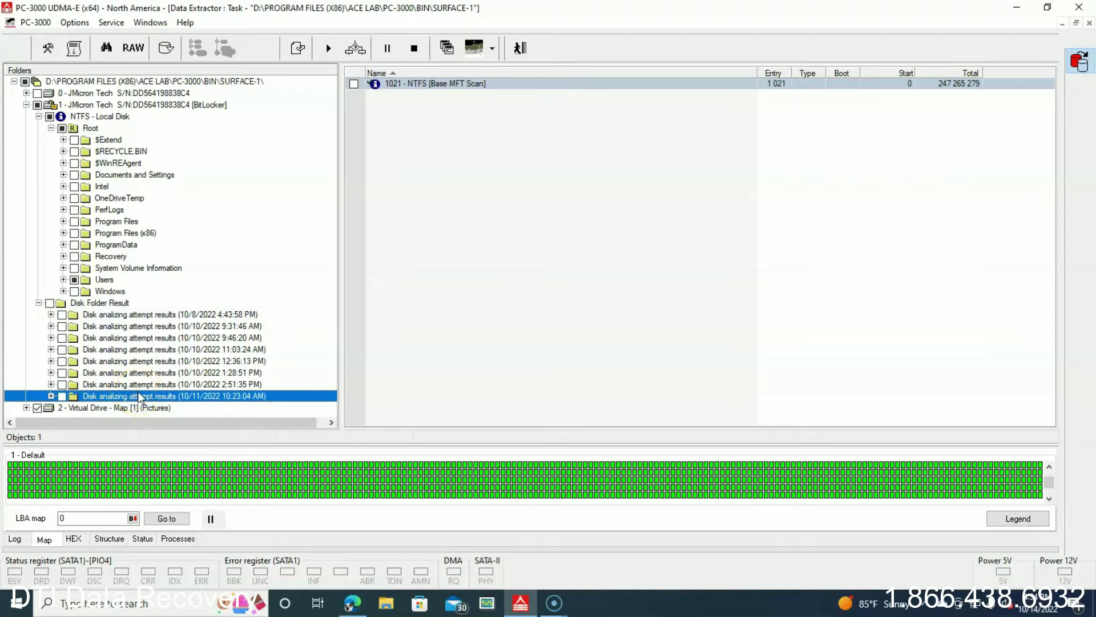
pyautogui.click(51, 395)
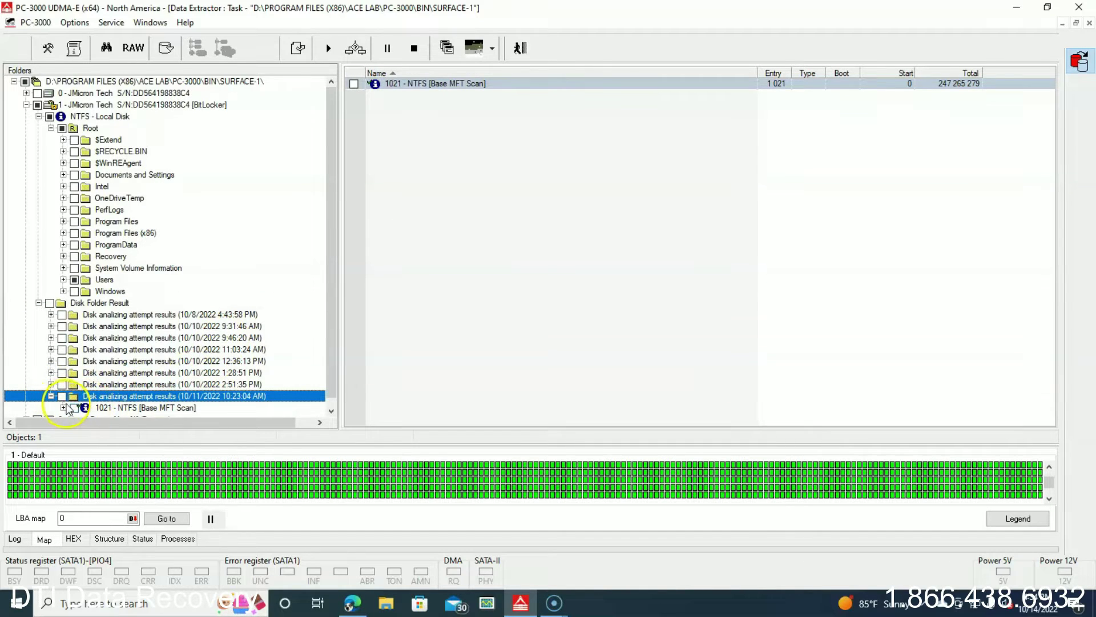
pyautogui.click(64, 407)
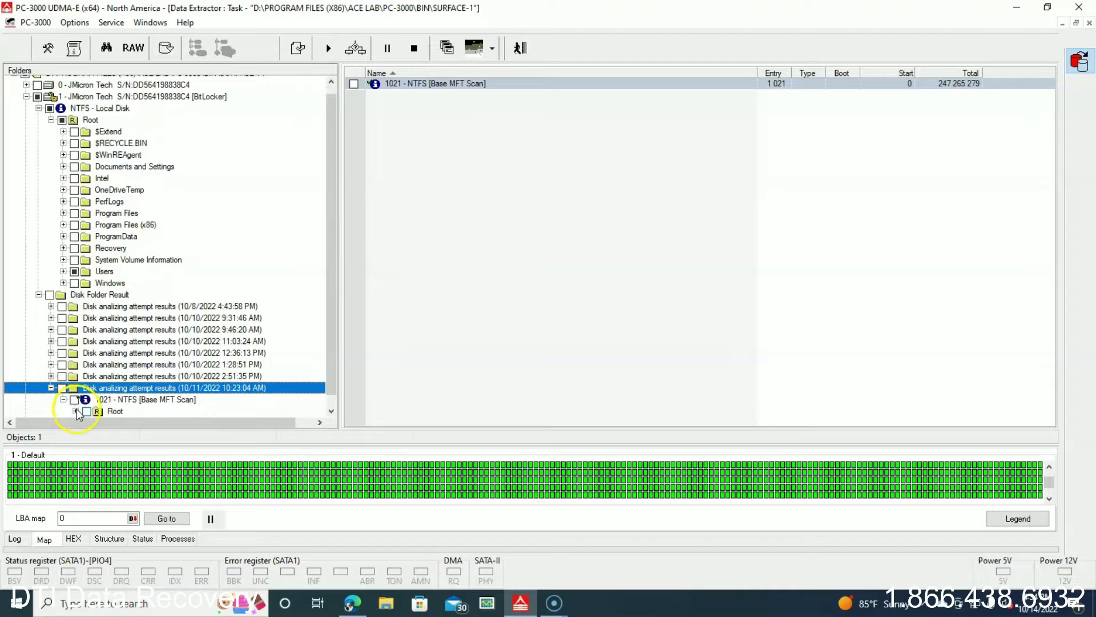
pyautogui.click(76, 411)
# Step: List the contents of the Pictures folder in the customer's profile under Users in the MFT scan results
pyautogui.moveTo(328, 303); pyautogui.dragTo(327, 320)
pyautogui.click(153, 388)
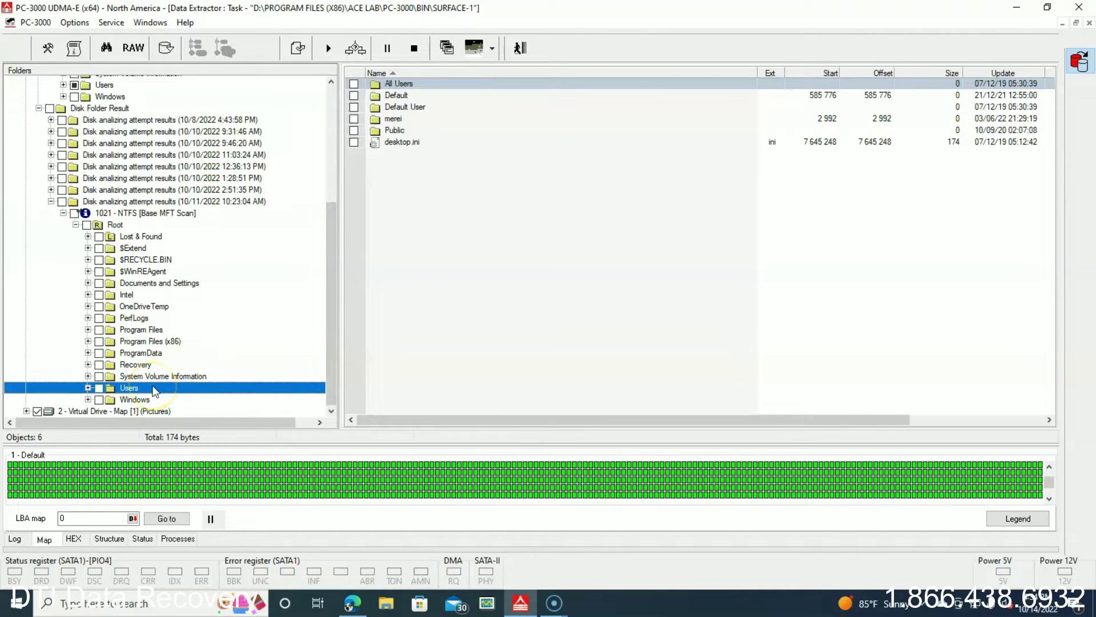
pyautogui.doubleClick(153, 389)
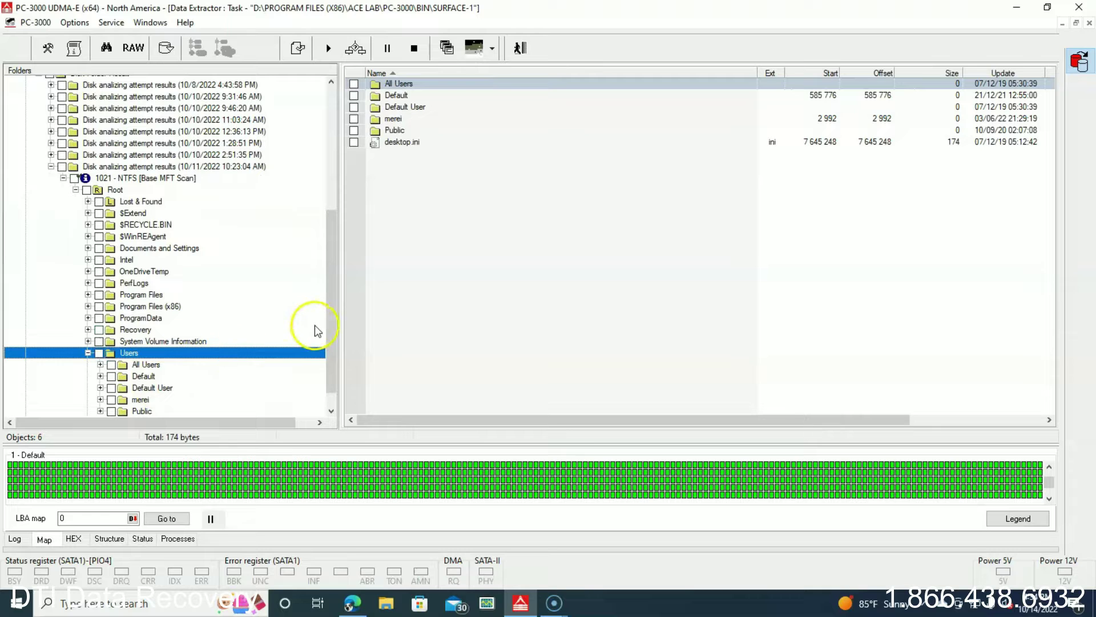
pyautogui.doubleClick(175, 399)
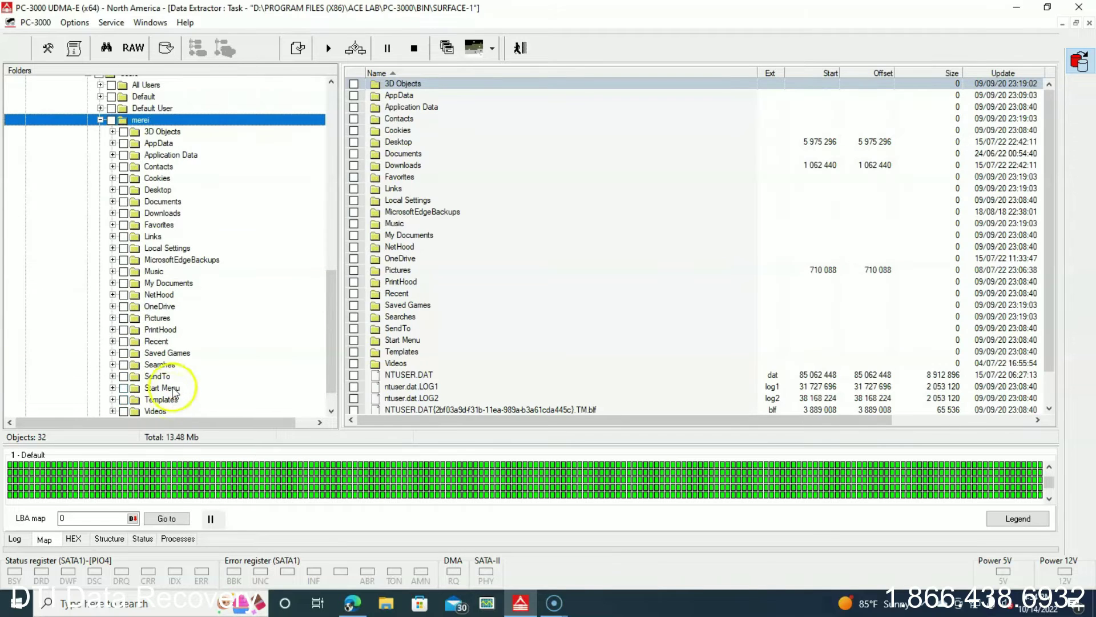
pyautogui.click(163, 318)
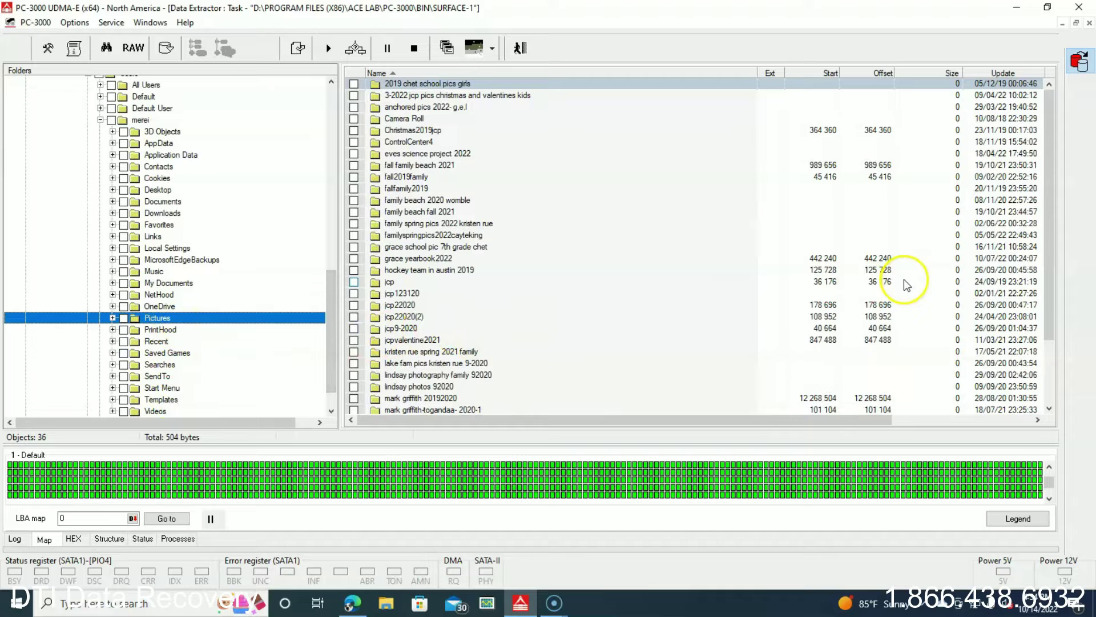
pyautogui.moveTo(327, 278)
pyautogui.mouseDown()
pyautogui.moveTo(331, 221)
pyautogui.moveTo(332, 281)
pyautogui.mouseUp()
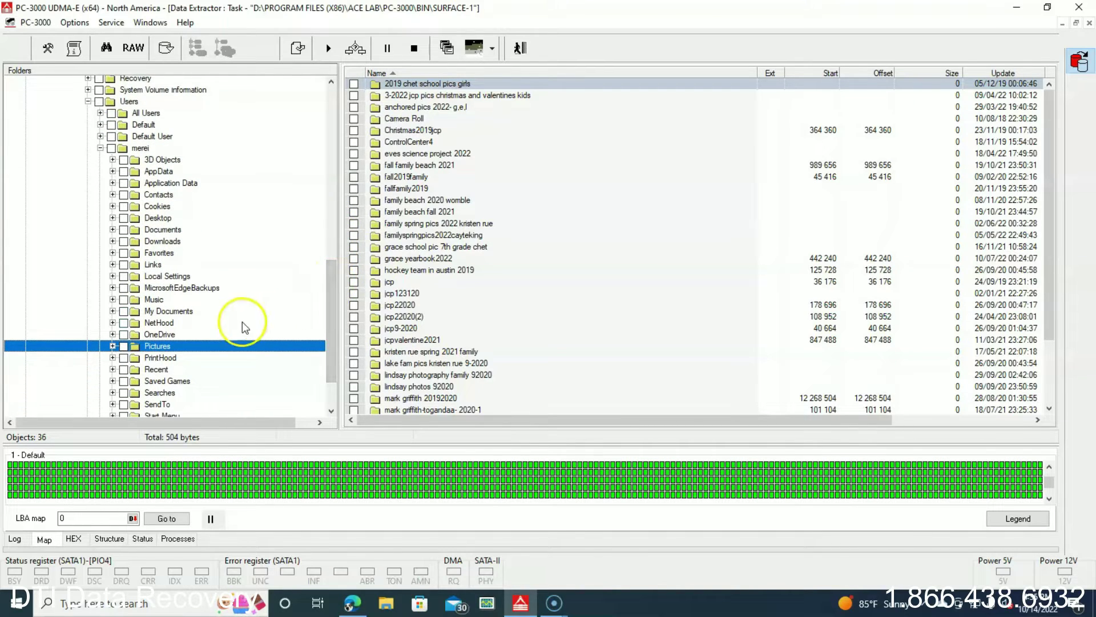
# Step: Open the Surface folder on WORK-VOL (D:) in File Explorer and check the !Problem folder's details
pyautogui.moveTo(350, 497)
pyautogui.click(388, 604)
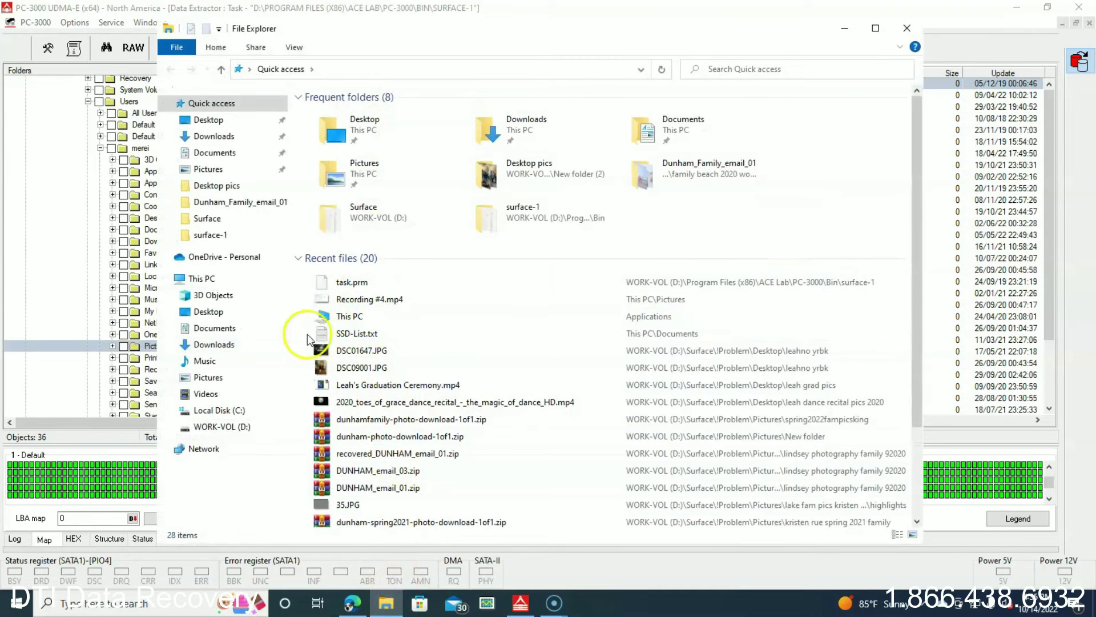
pyautogui.click(233, 425)
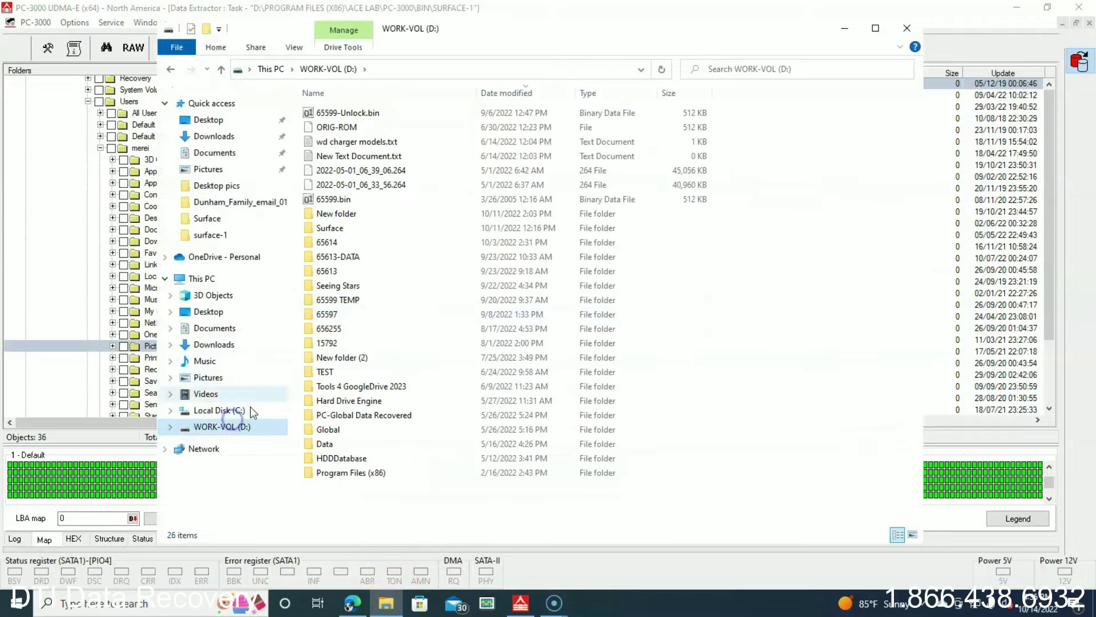
pyautogui.doubleClick(358, 224)
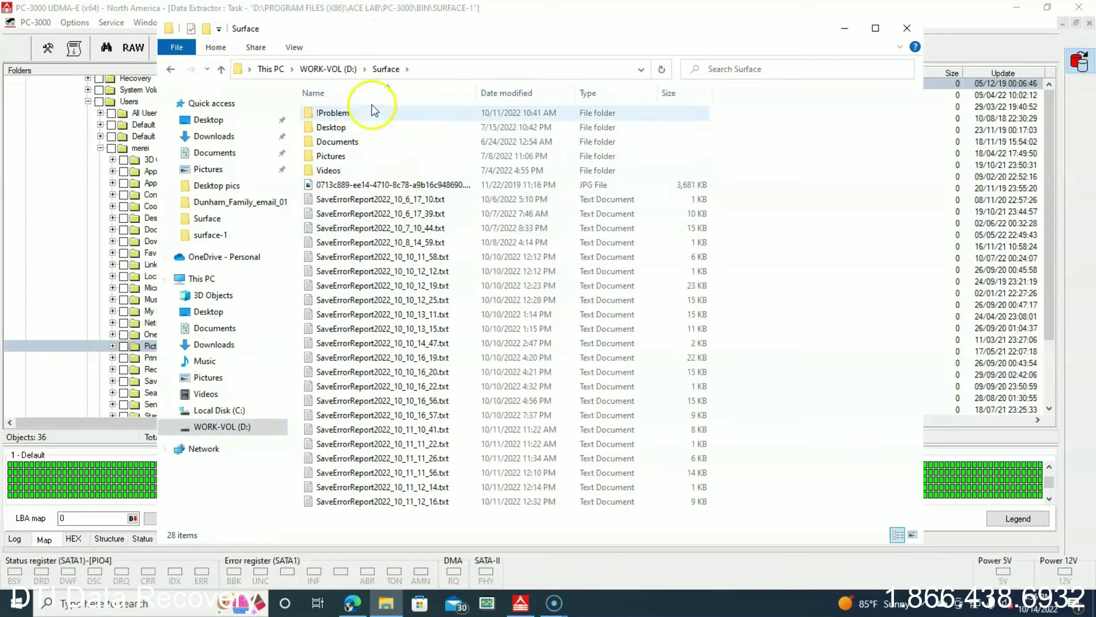
pyautogui.moveTo(374, 113)
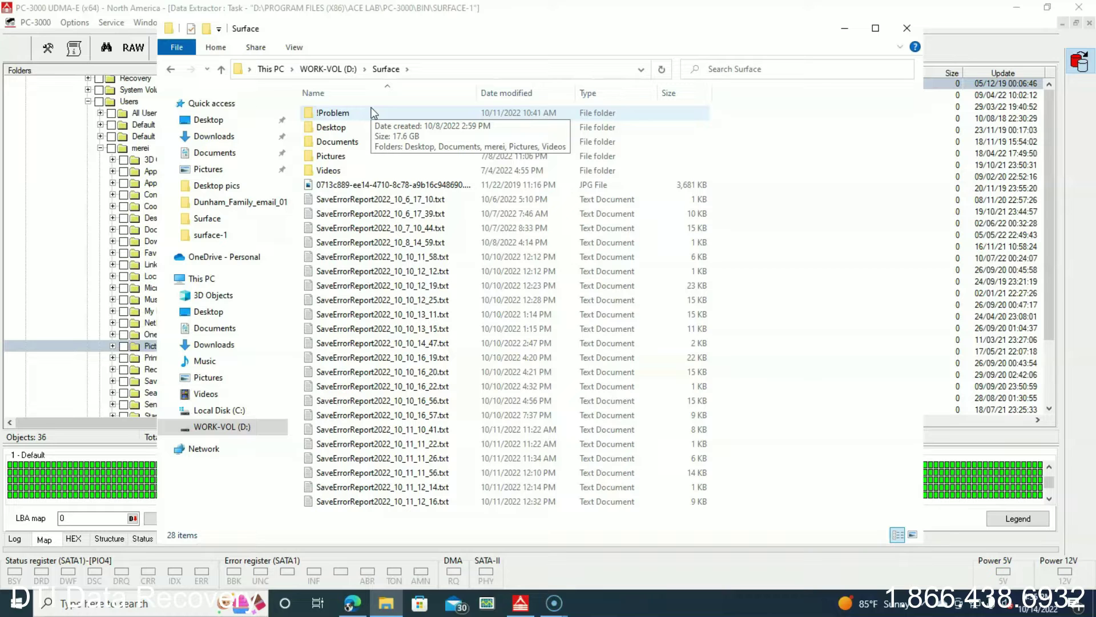
# Step: Return File Explorer to Quick access and minimize its window
pyautogui.click(173, 70)
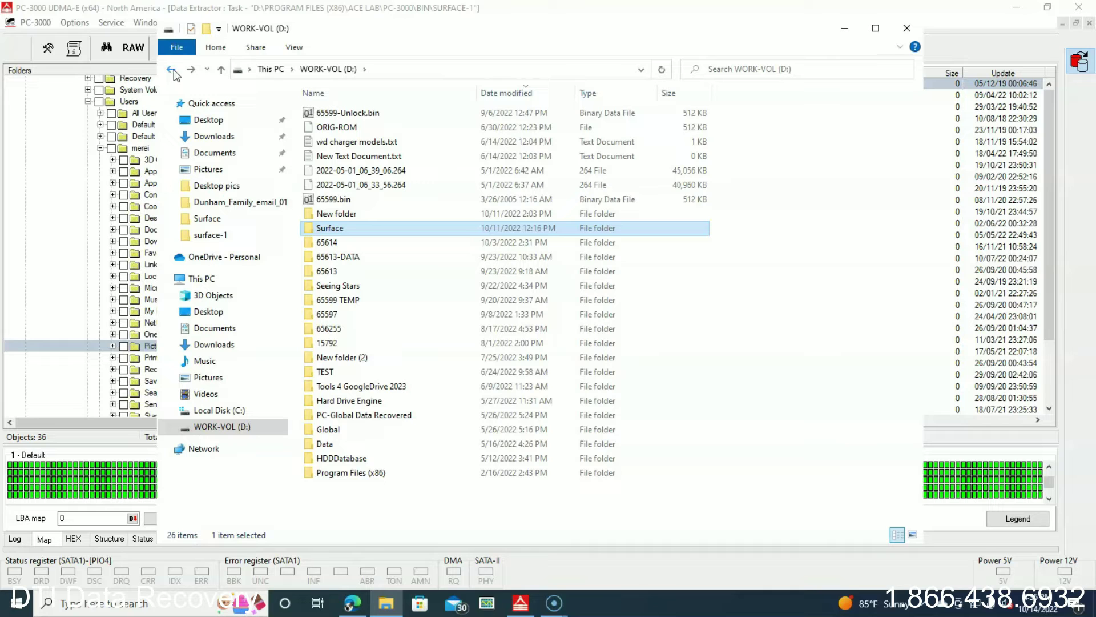
pyautogui.click(171, 70)
pyautogui.click(238, 73)
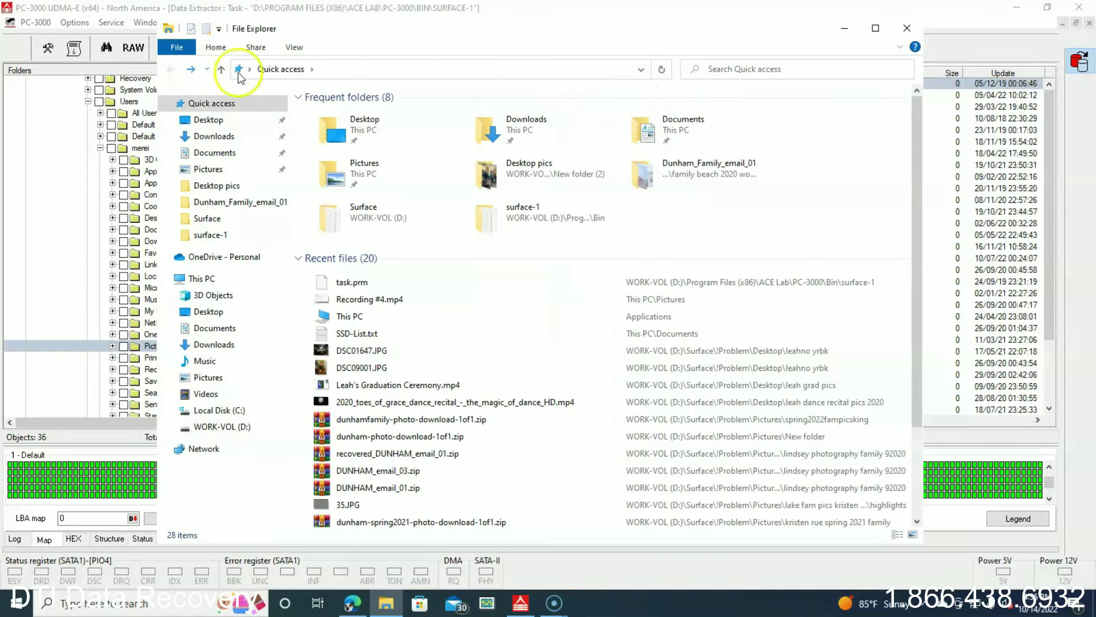
pyautogui.click(844, 29)
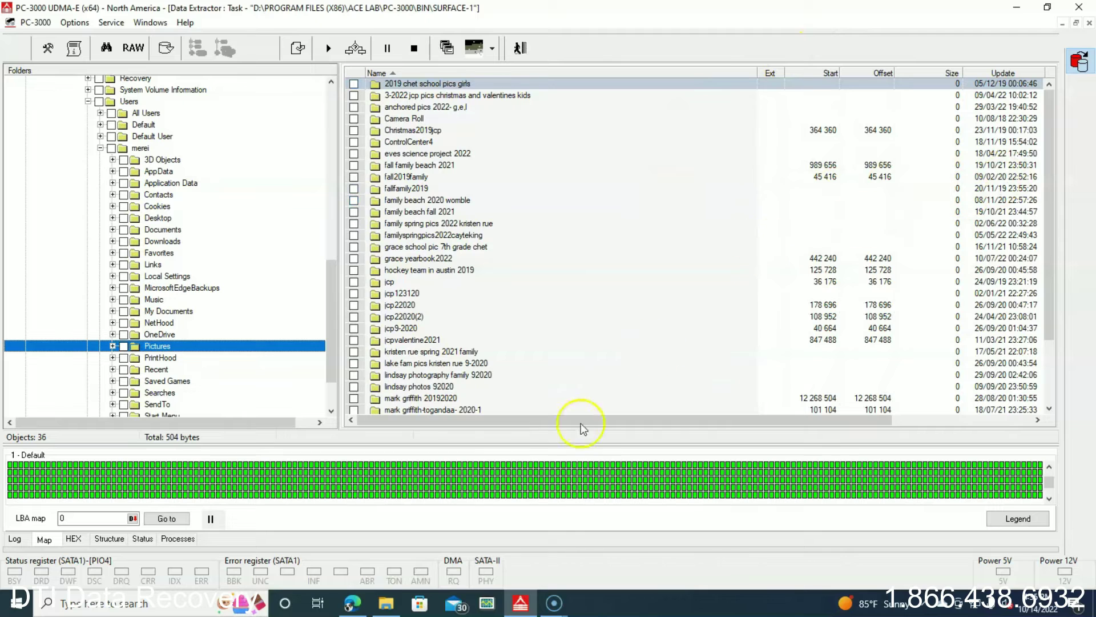
# Step: View the forum page's hard disk error icon in the browser and switch back to PC-3000 UDMA-E
pyautogui.click(355, 603)
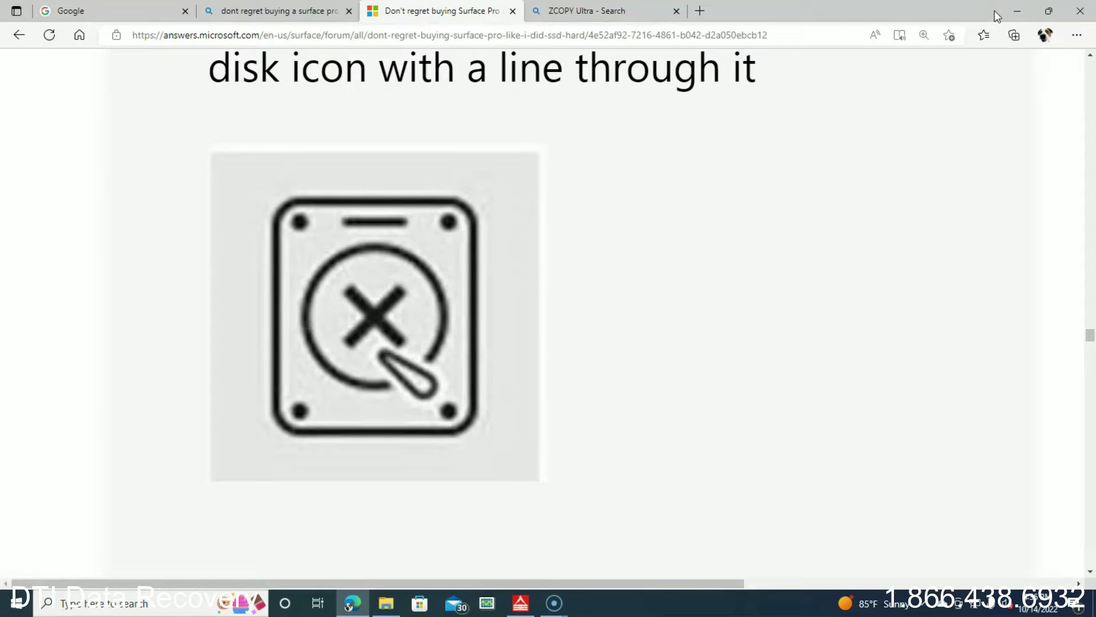
pyautogui.click(486, 259)
pyautogui.click(522, 607)
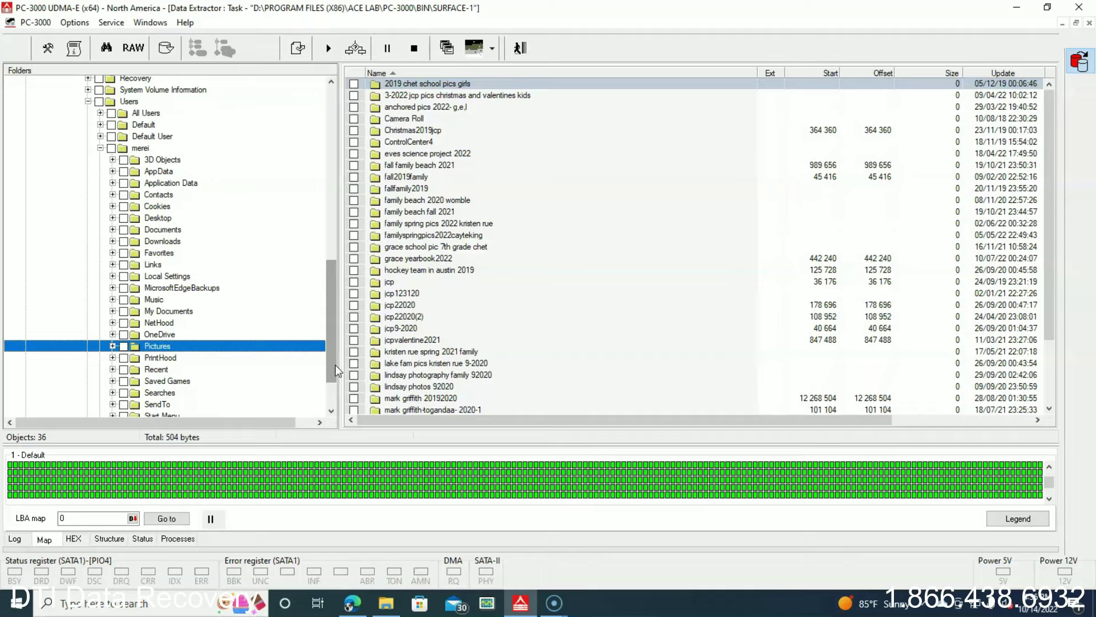
# Step: Leave the folder tree and examine the beginning of drive 0's sector map, keeping the task open
pyautogui.moveTo(330, 354); pyautogui.dragTo(321, 163)
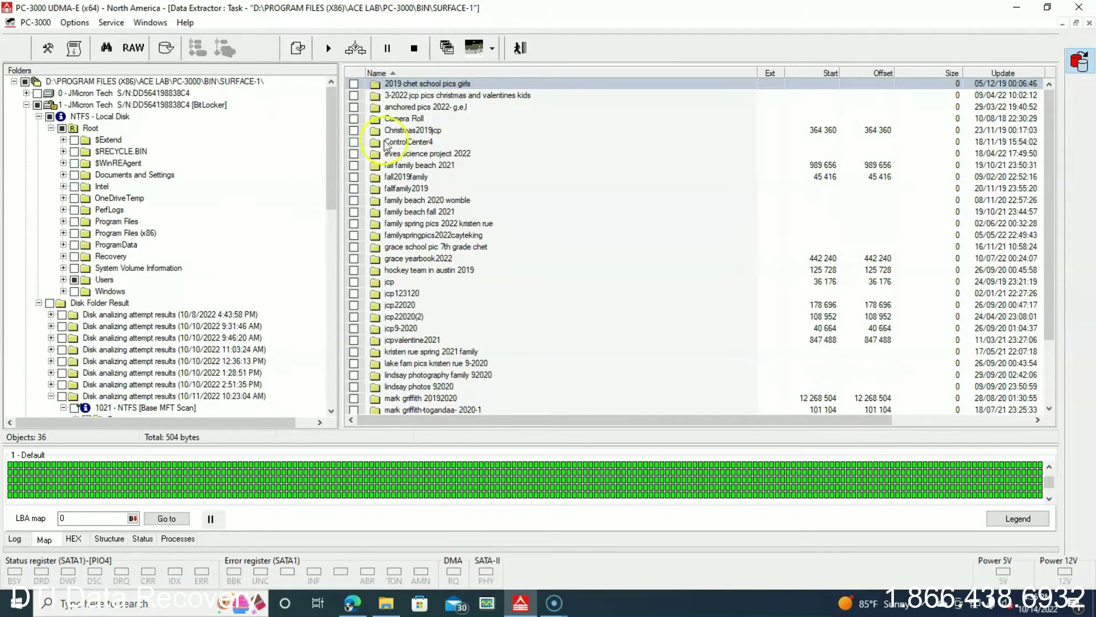
pyautogui.click(520, 57)
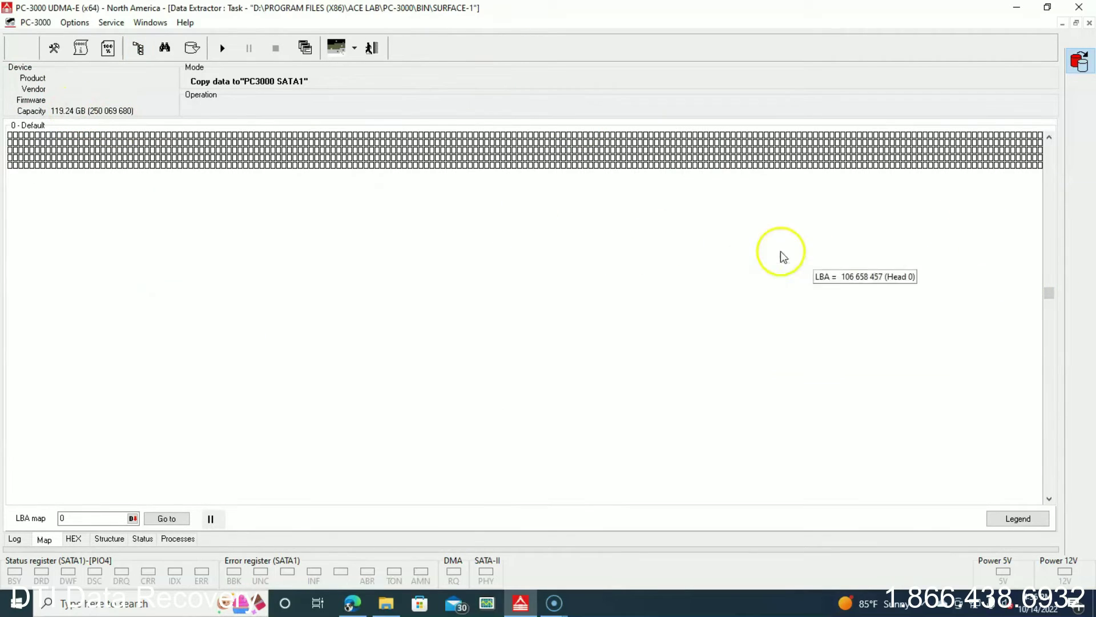
pyautogui.moveTo(1050, 292); pyautogui.dragTo(1047, 147)
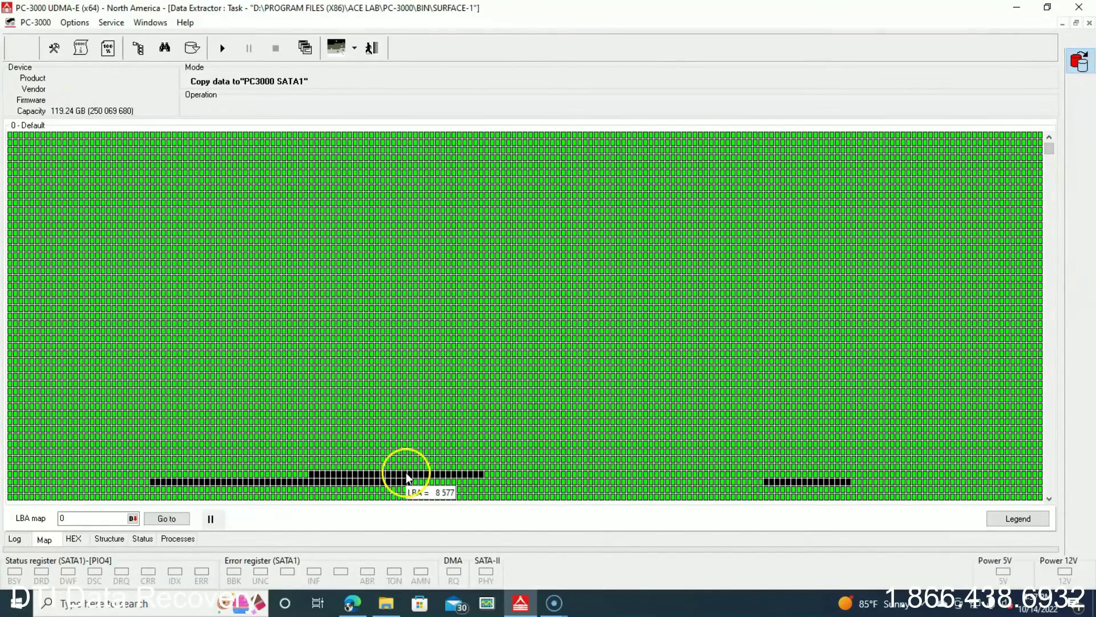
pyautogui.click(1048, 153)
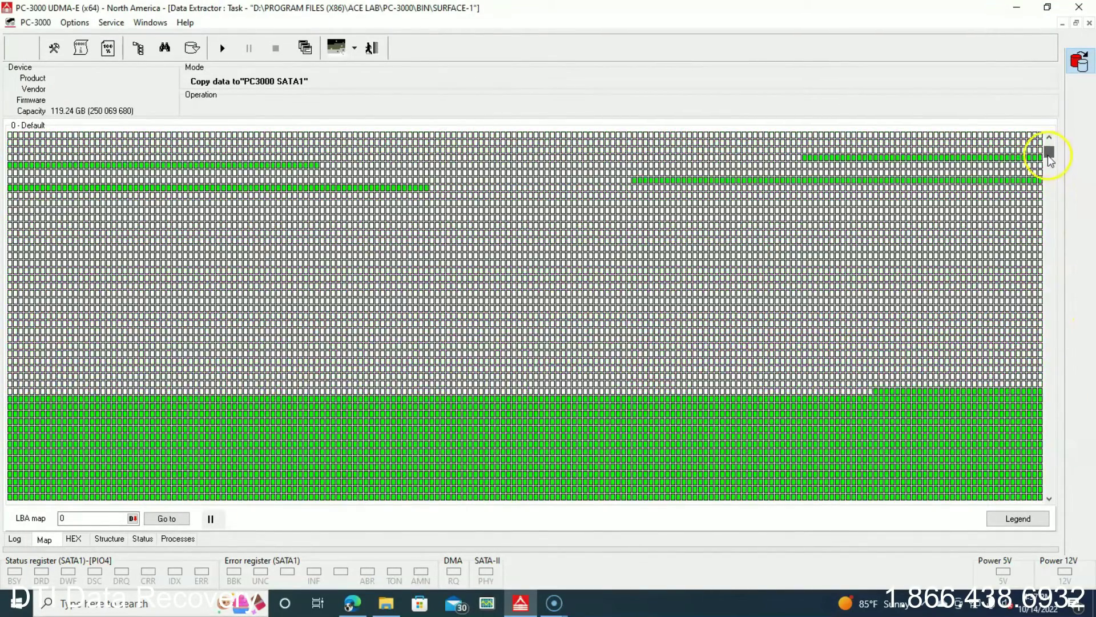
pyautogui.moveTo(1049, 158)
pyautogui.mouseDown()
pyautogui.moveTo(1050, 175)
pyautogui.moveTo(1049, 147)
pyautogui.mouseUp()
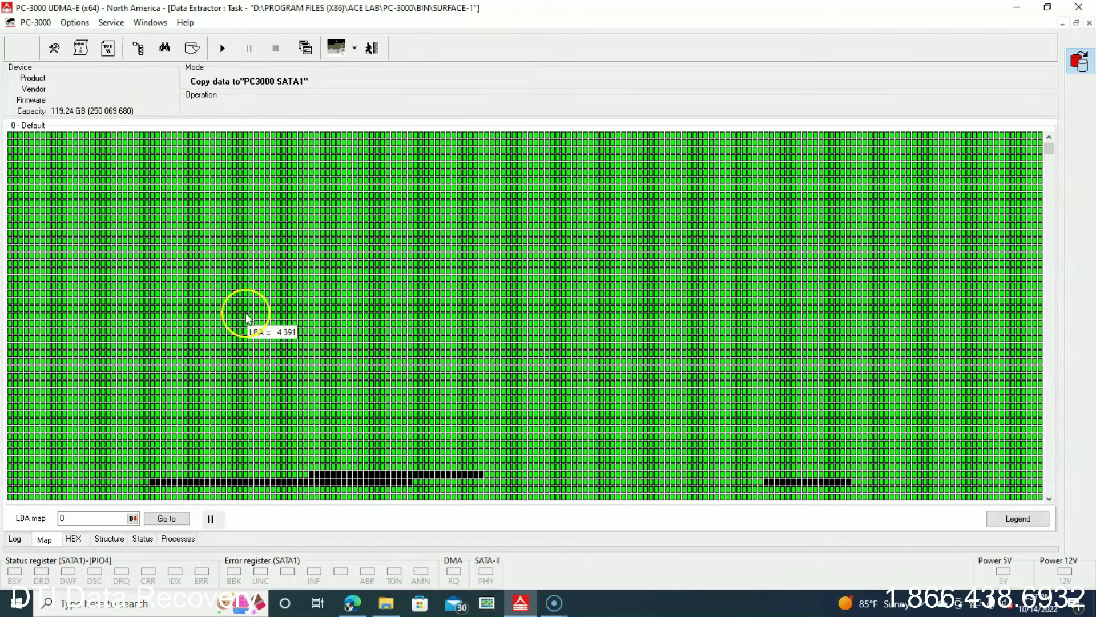
pyautogui.click(372, 47)
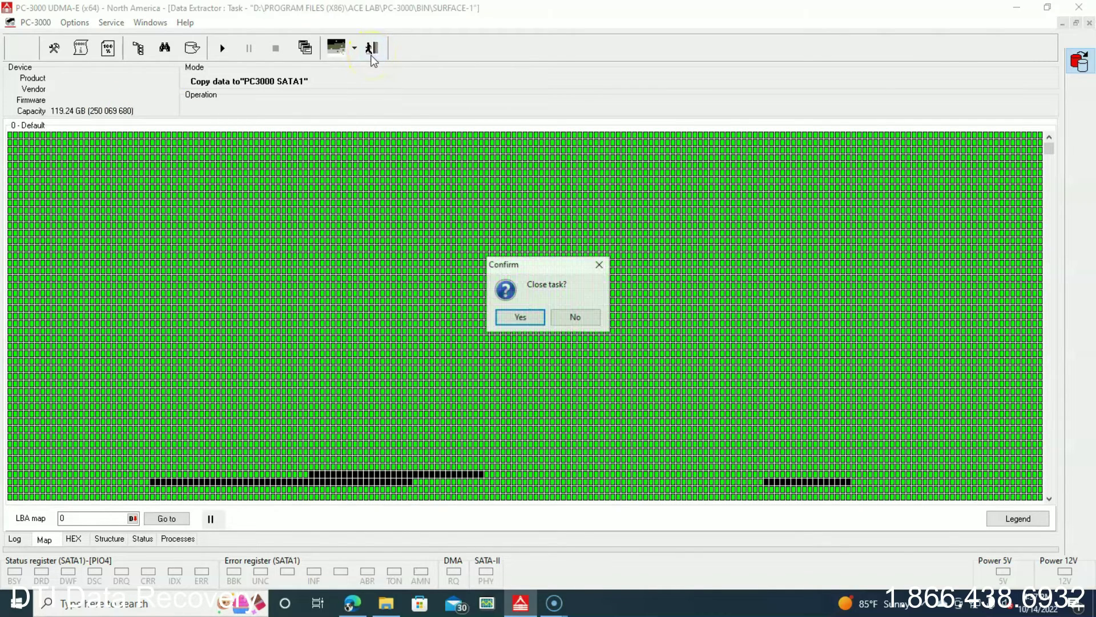
pyautogui.click(575, 317)
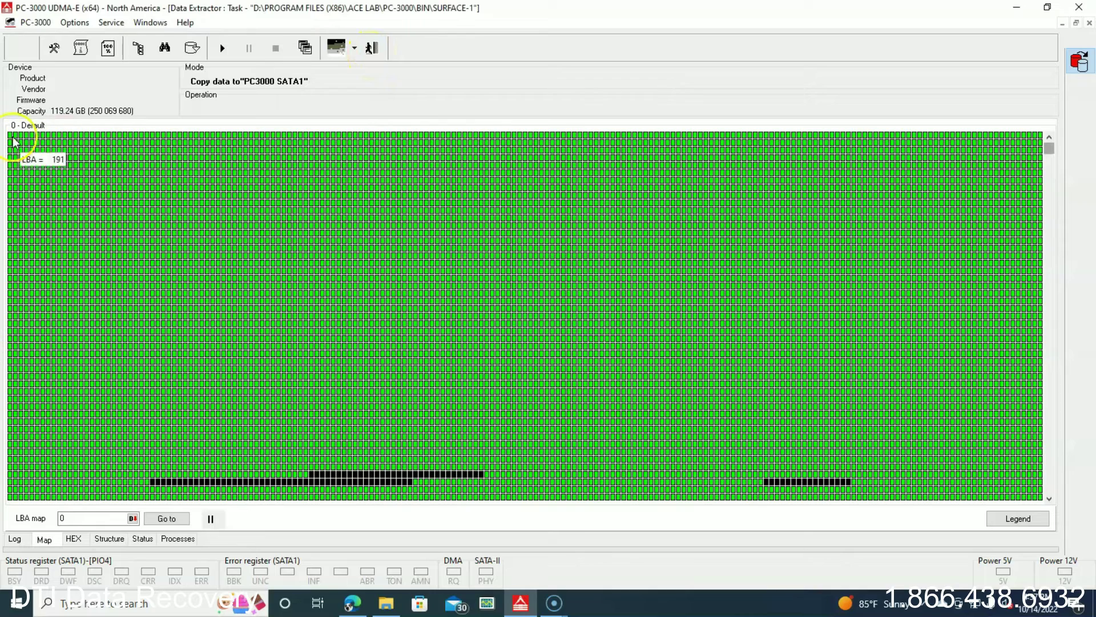
# Step: Open sector 0 from the map in the sector viewer and inspect its last rows
pyautogui.doubleClick(10, 139)
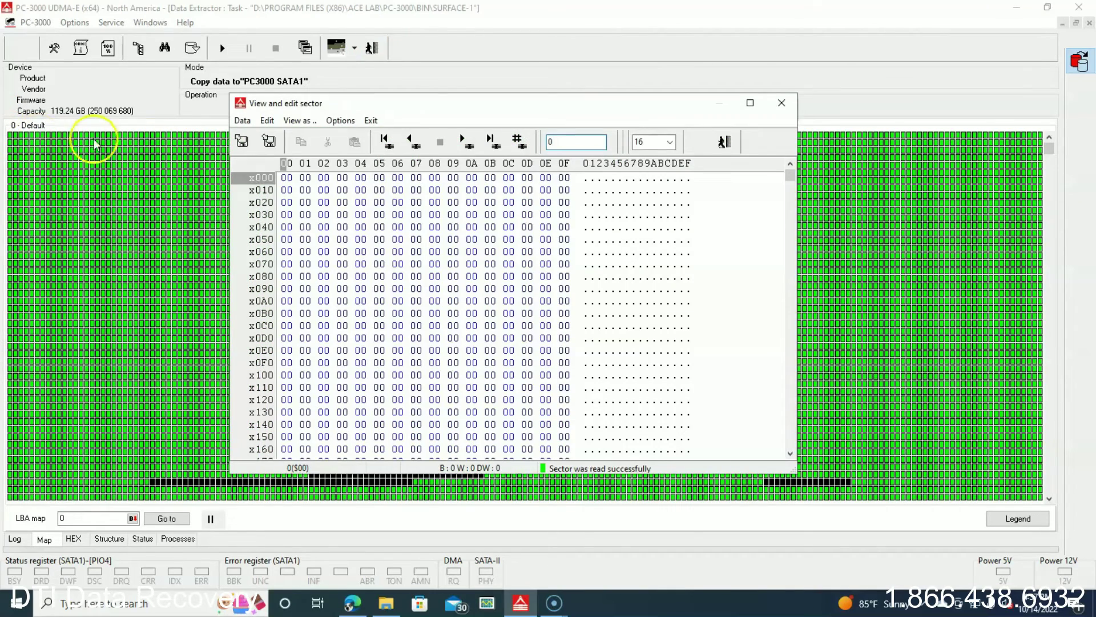
pyautogui.click(791, 173)
pyautogui.click(790, 342)
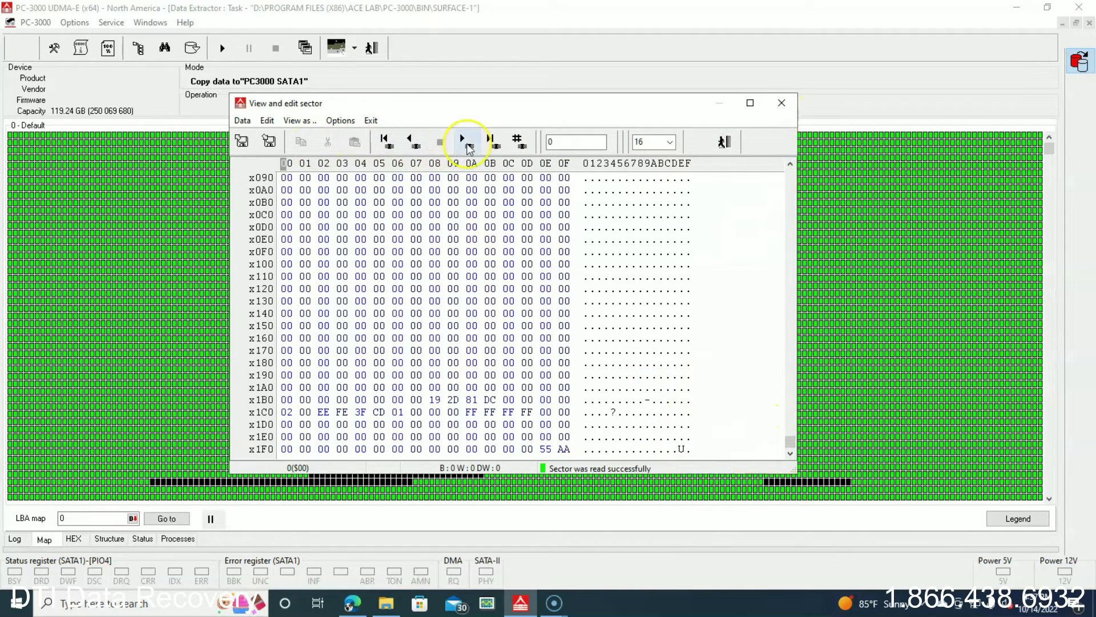
# Step: Step forward from sector 0 to sector 3 of drive 0, inspect the contents, and close the sector viewer
pyautogui.click(467, 146)
pyautogui.click(467, 146)
pyautogui.click(467, 146)
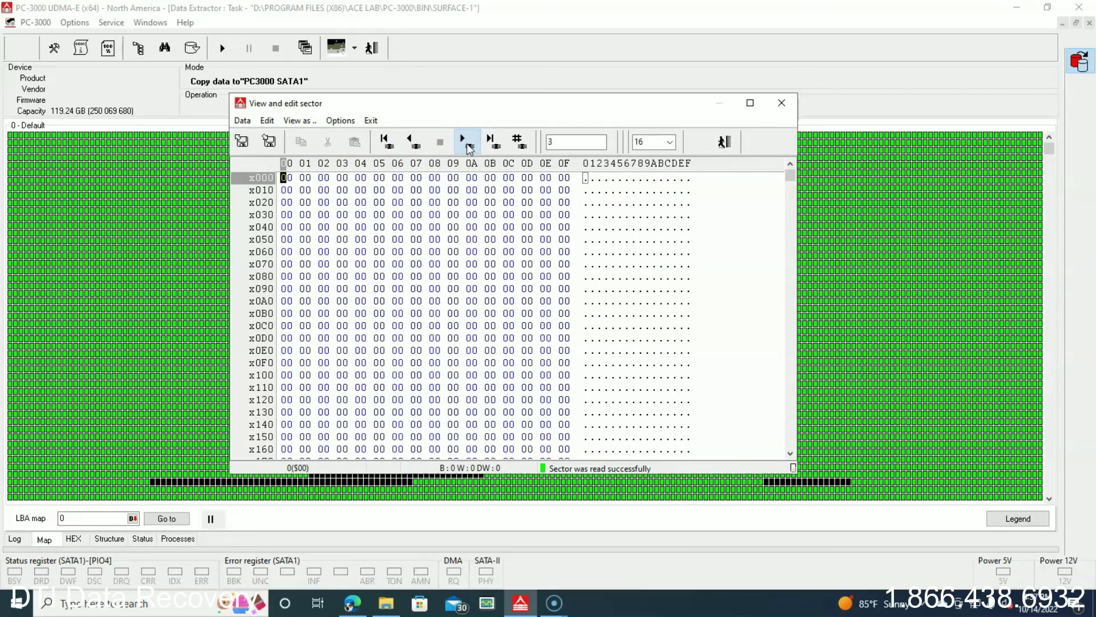
pyautogui.click(781, 103)
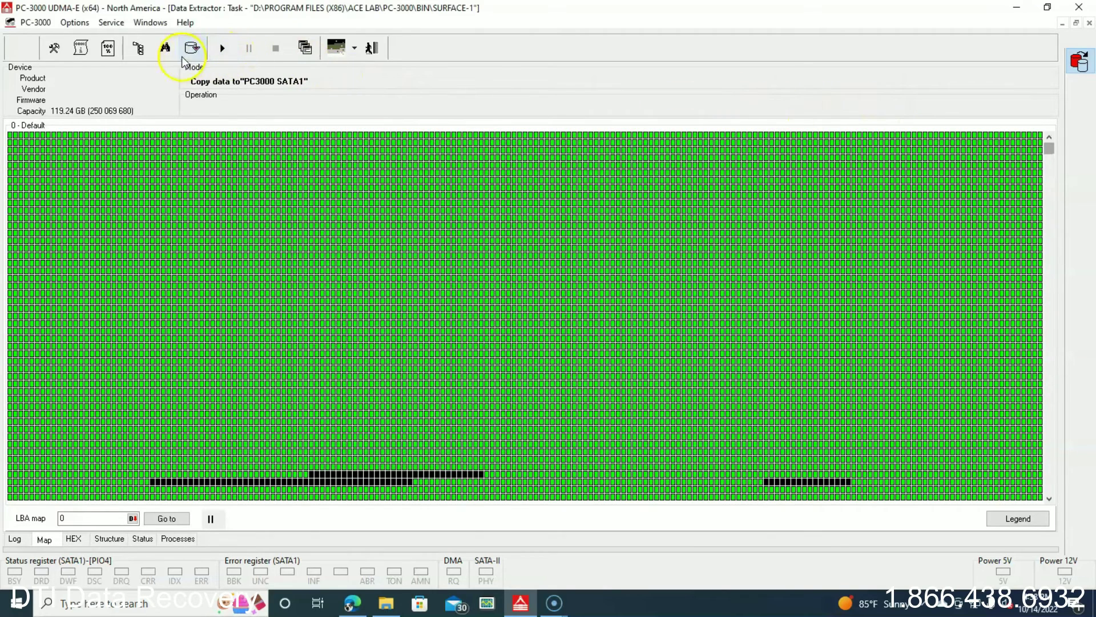
# Step: Return to the folder tree and open the first sector of the BitLocker drive 1 in the sector viewer
pyautogui.click(138, 50)
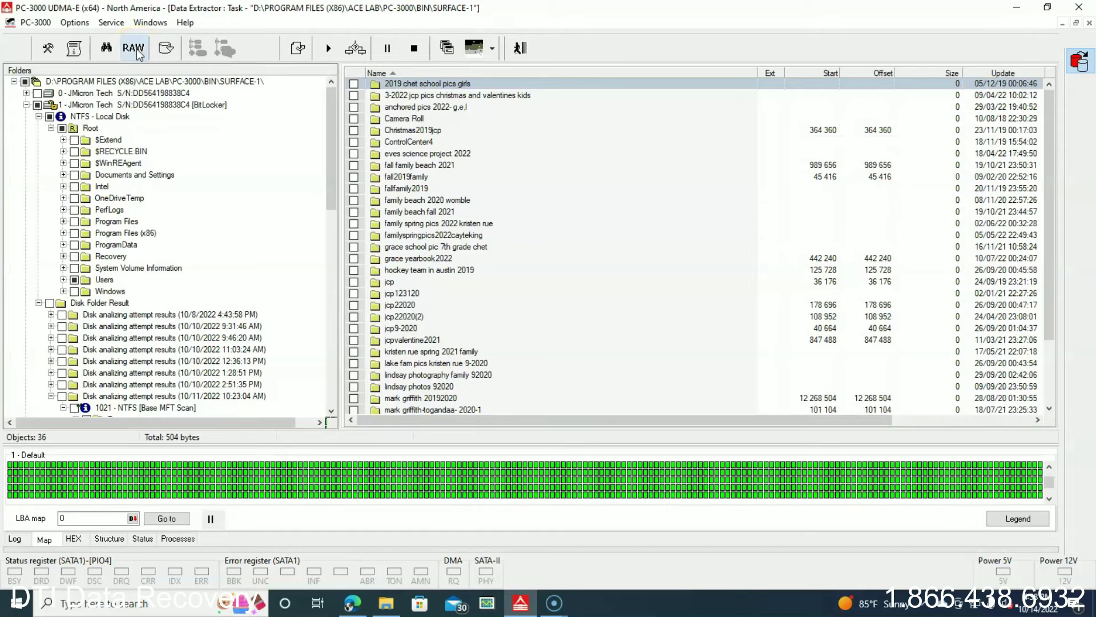
pyautogui.click(116, 115)
pyautogui.rightClick(117, 117)
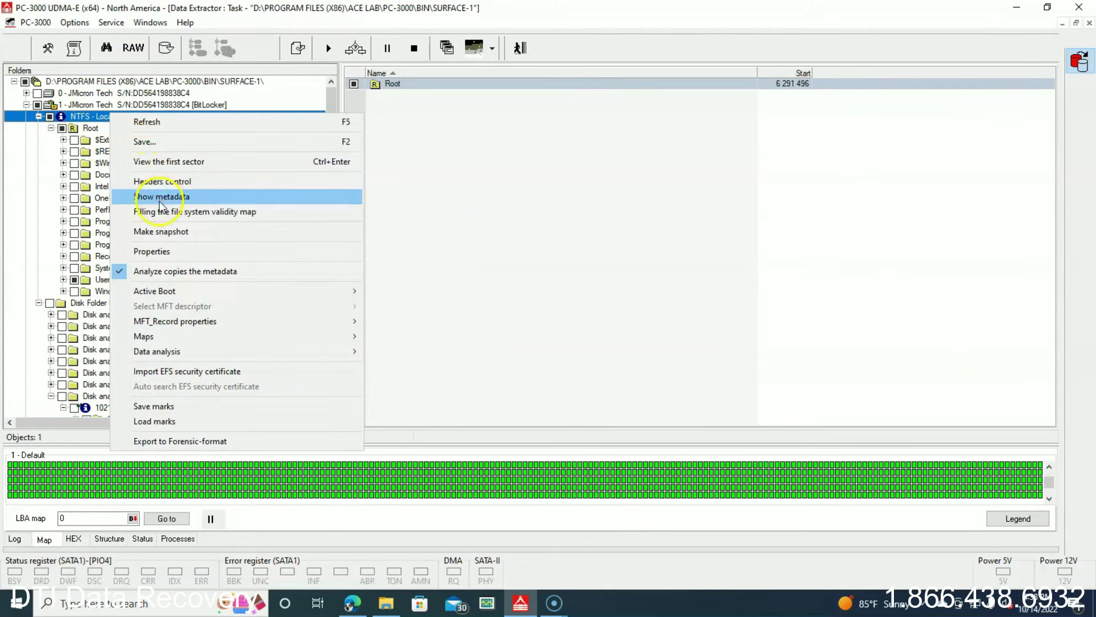
pyautogui.click(79, 105)
pyautogui.click(82, 93)
pyautogui.rightClick(83, 93)
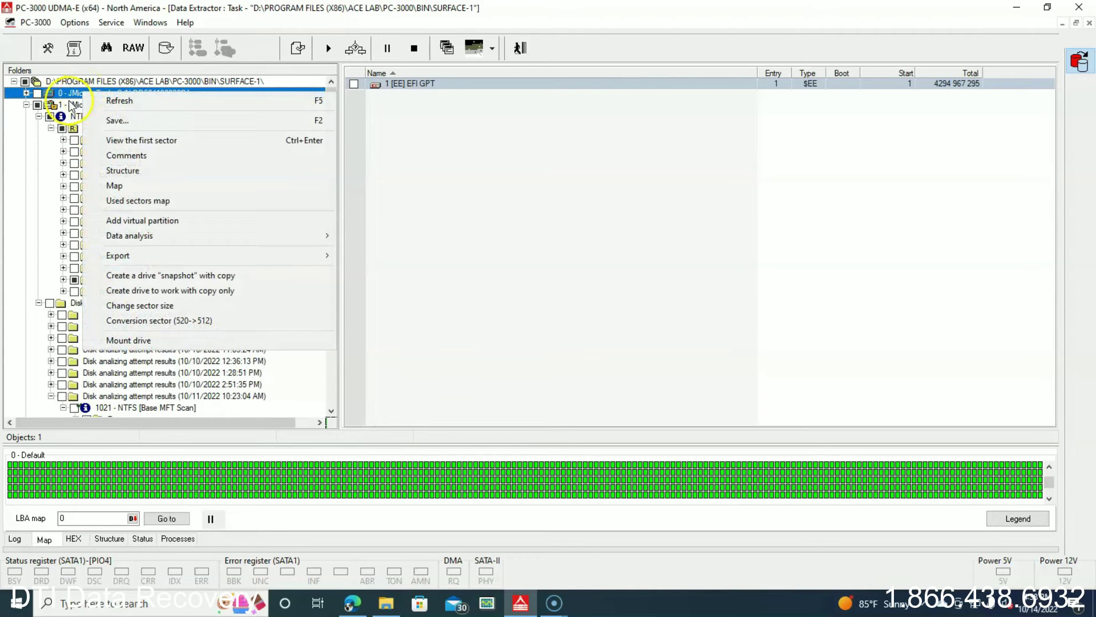
pyautogui.click(69, 105)
pyautogui.rightClick(68, 101)
pyautogui.click(269, 149)
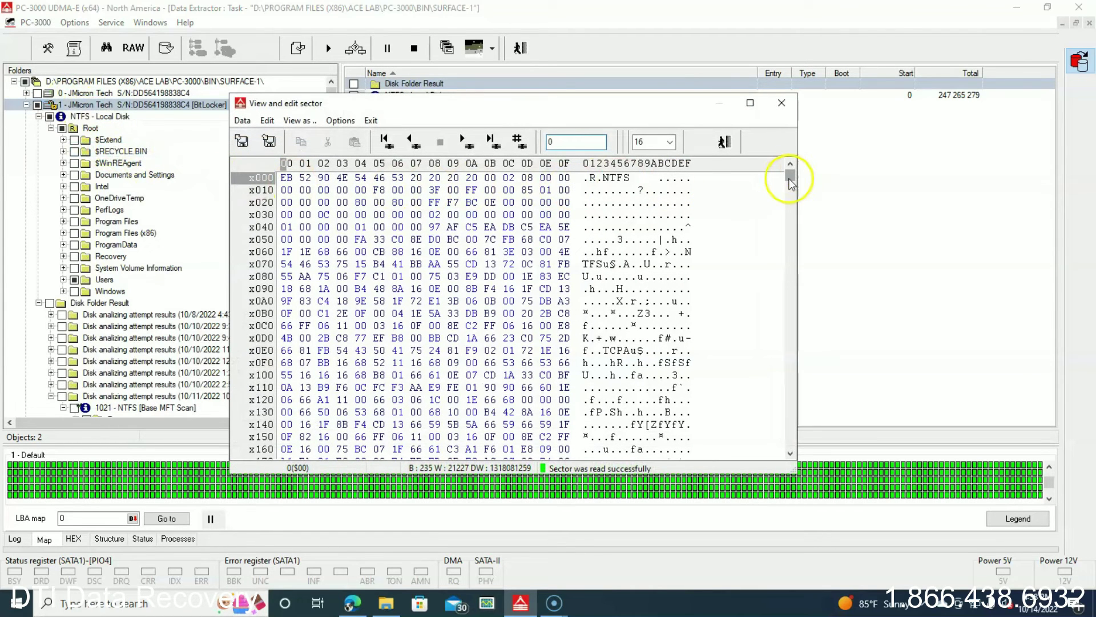
# Step: View the sector as Boot NTFS, examine its fields, apply the dialog without edits, and close the sector viewer
pyautogui.click(297, 120)
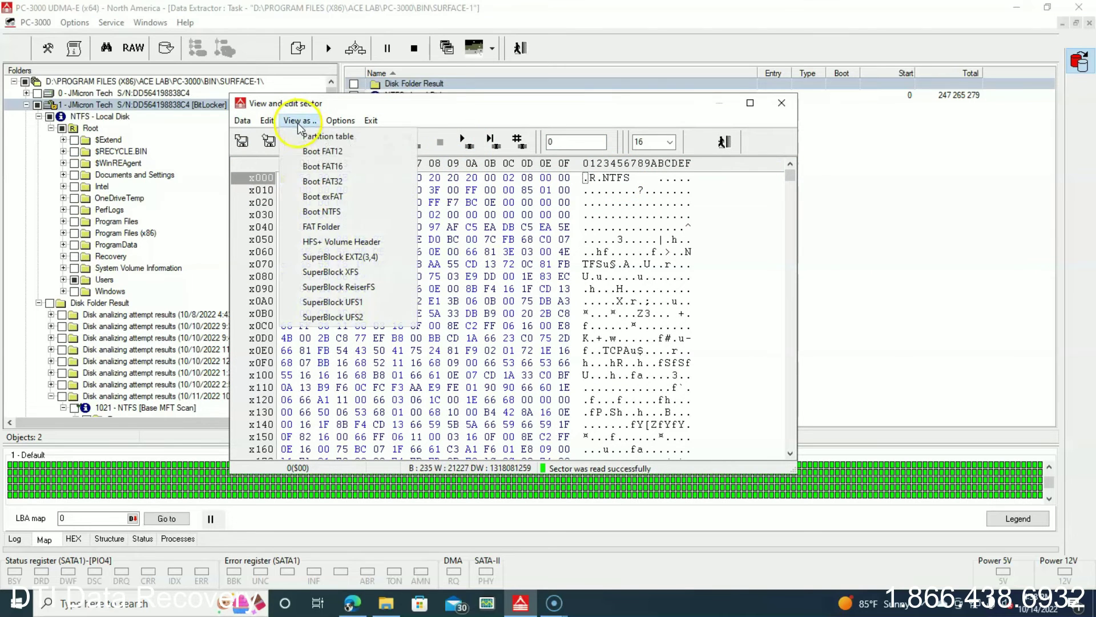
pyautogui.click(322, 211)
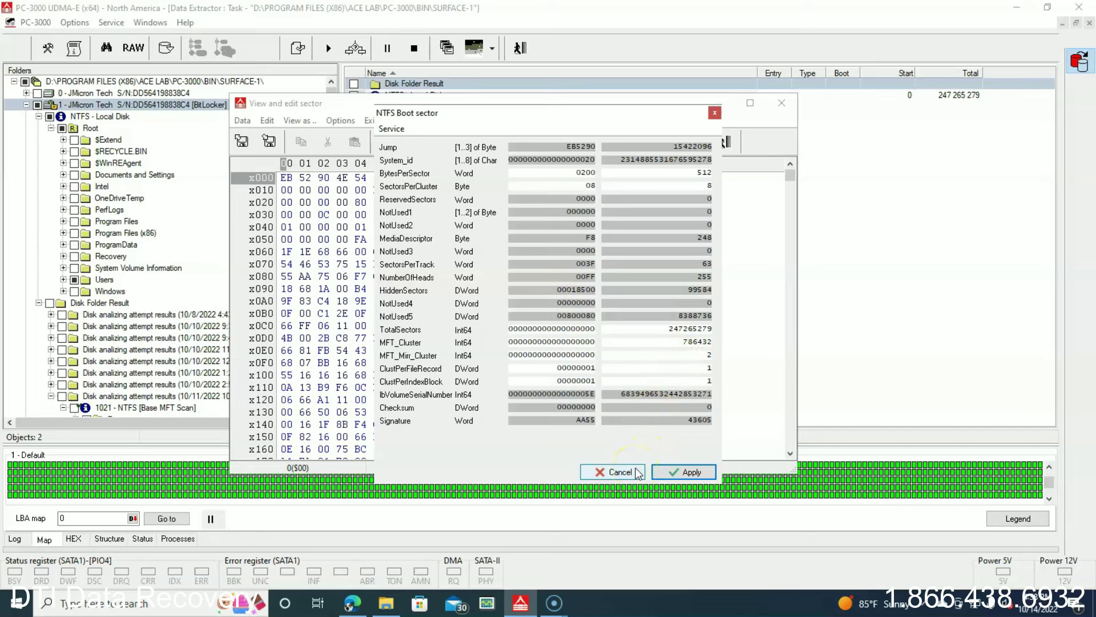
pyautogui.click(674, 473)
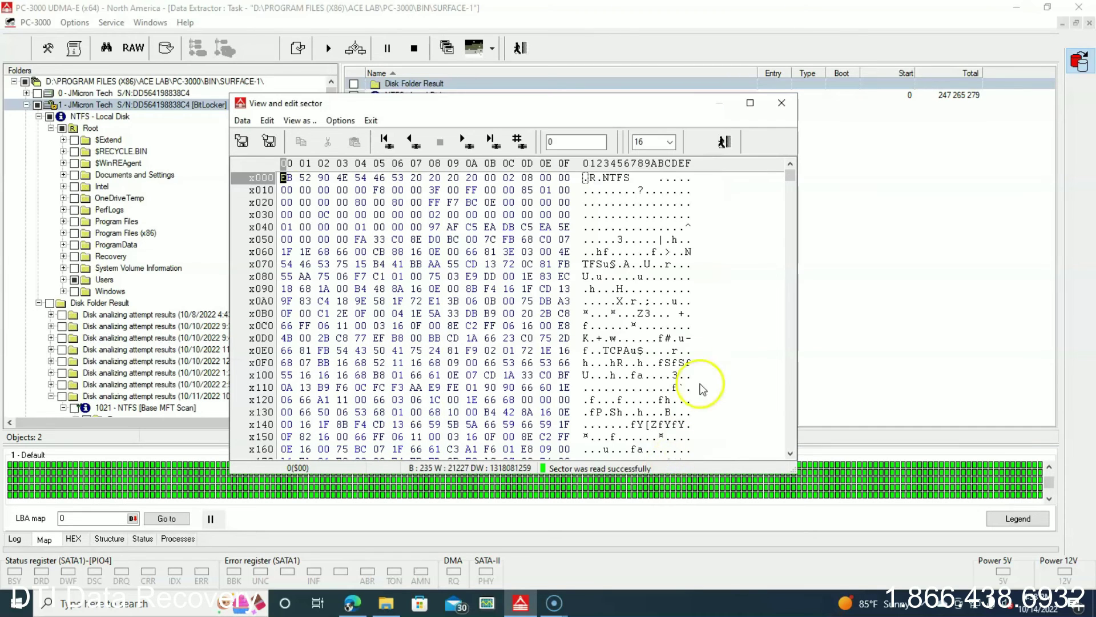
pyautogui.click(782, 102)
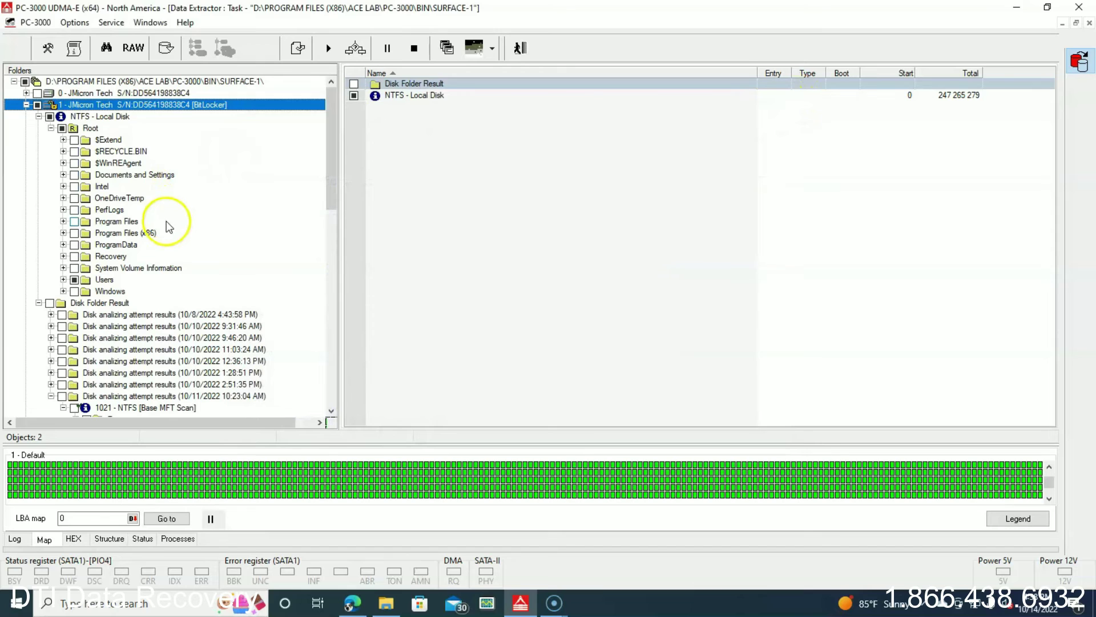
# Step: Browse the ProgramData, Windows and Users folders under the NTFS volume's root and check the user profile folders in Users
pyautogui.click(153, 246)
pyautogui.click(153, 280)
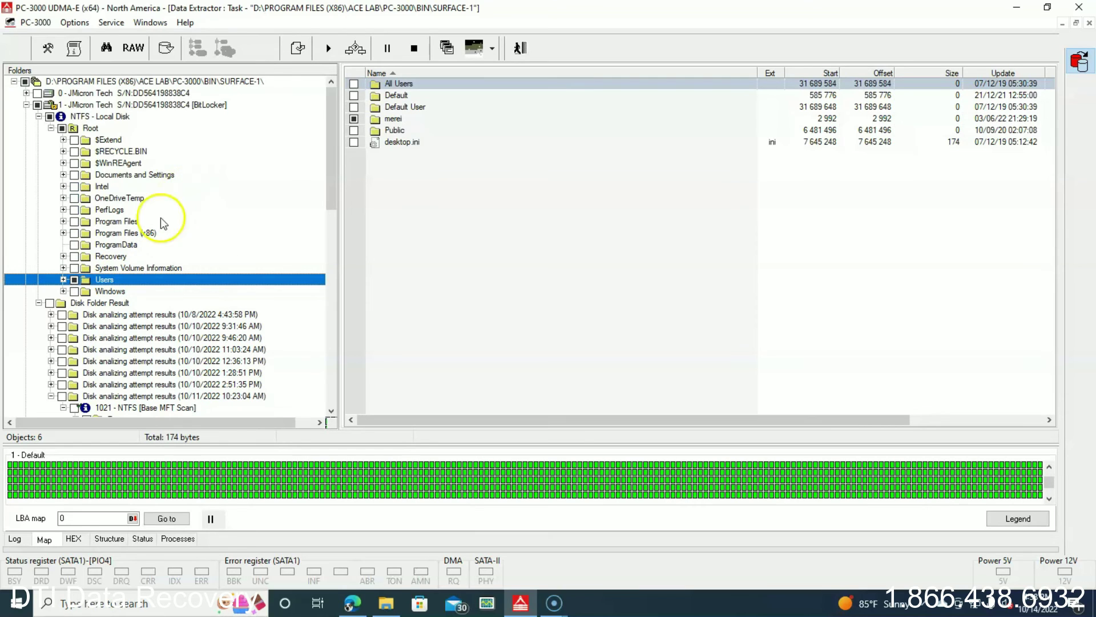
pyautogui.click(139, 292)
pyautogui.click(138, 279)
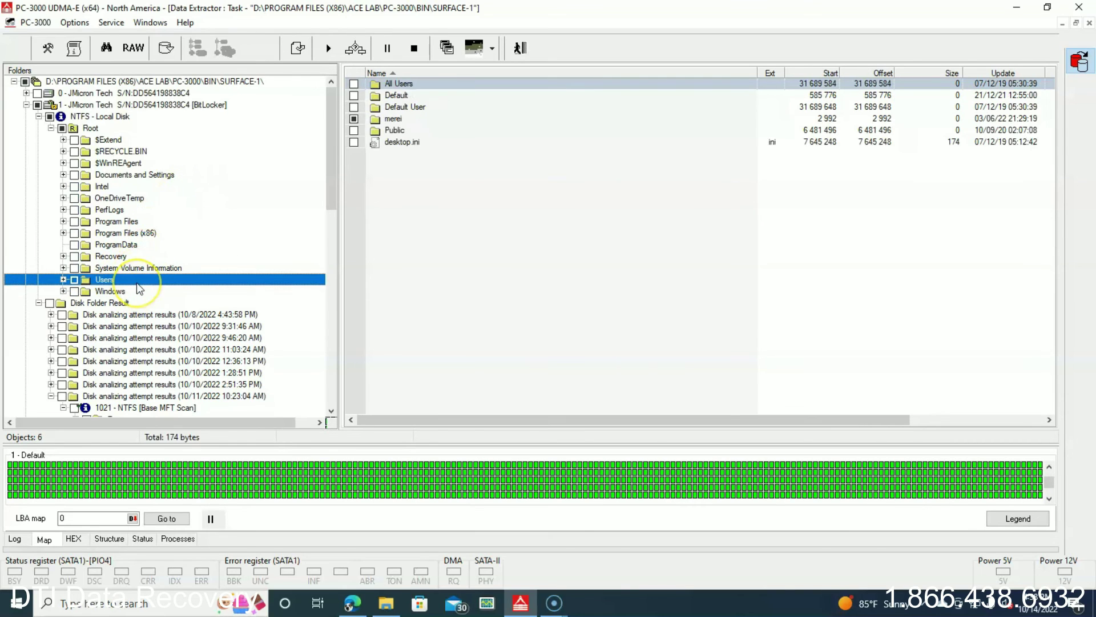
pyautogui.click(355, 119)
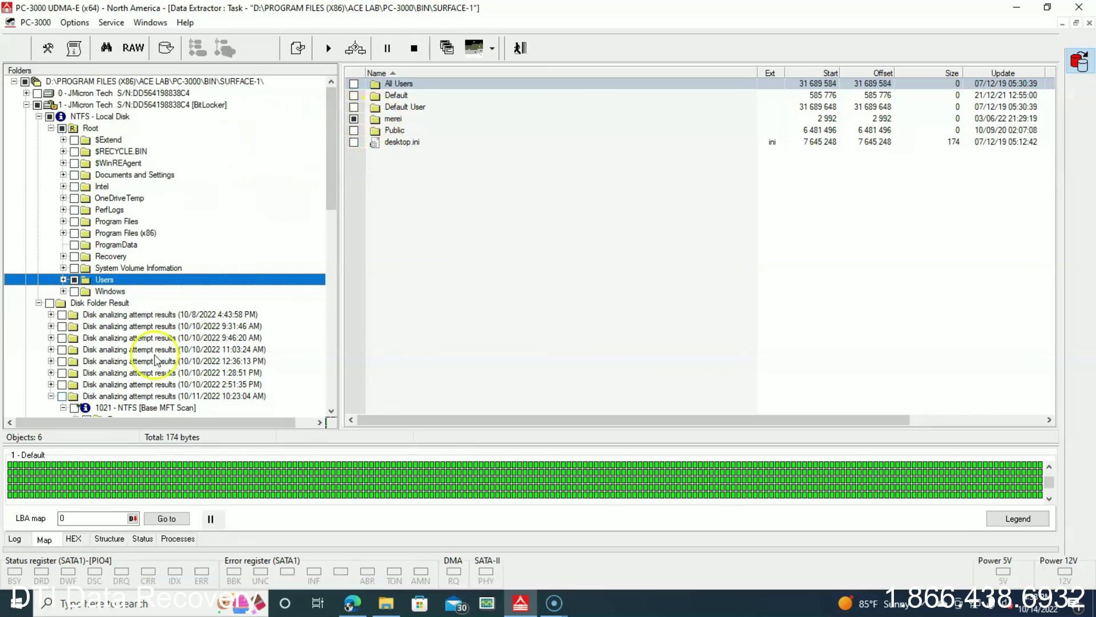